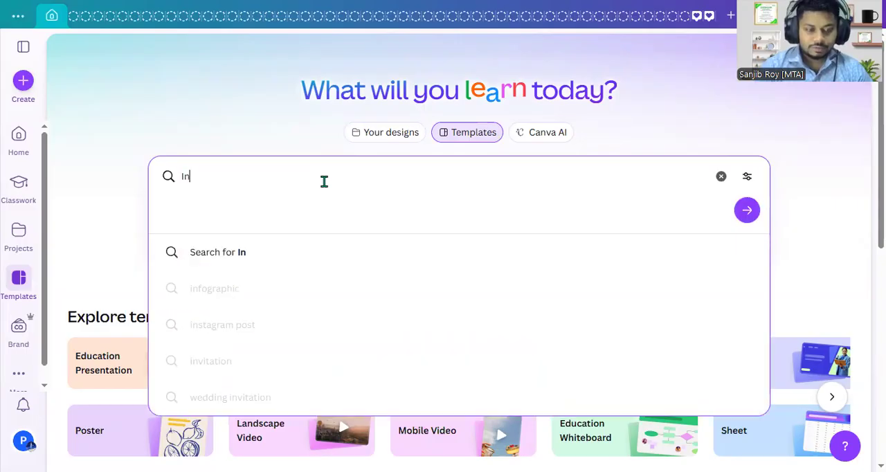
key("BackSpace")
- Search the templates for "Instagram Square post"
type("r")
type("sta")
type("gram Sq")
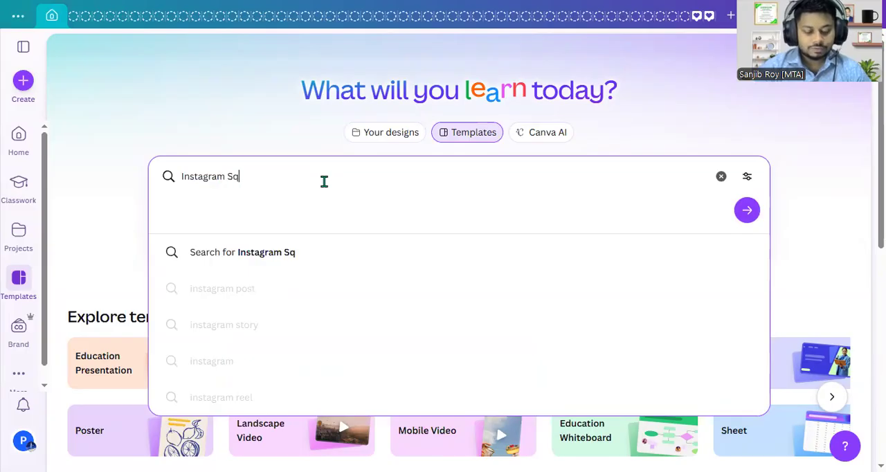
type("uare")
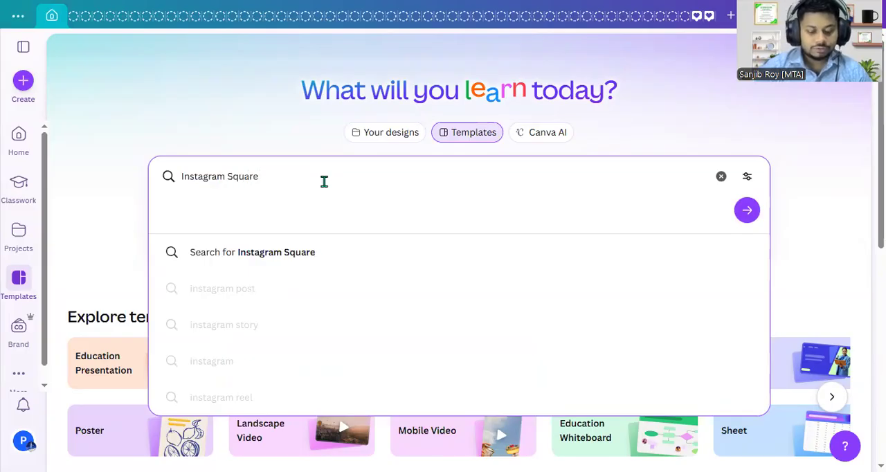
type(" post")
key("Return")
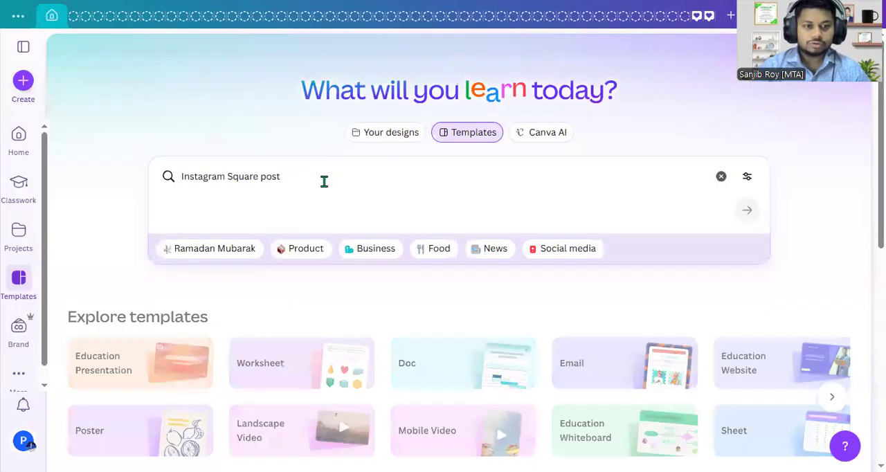
- Find the grey and white Liceria Hotel promo template in the results and open it for editing
scroll(391, 383, "down", 1)
scroll(391, 382, "down", 8)
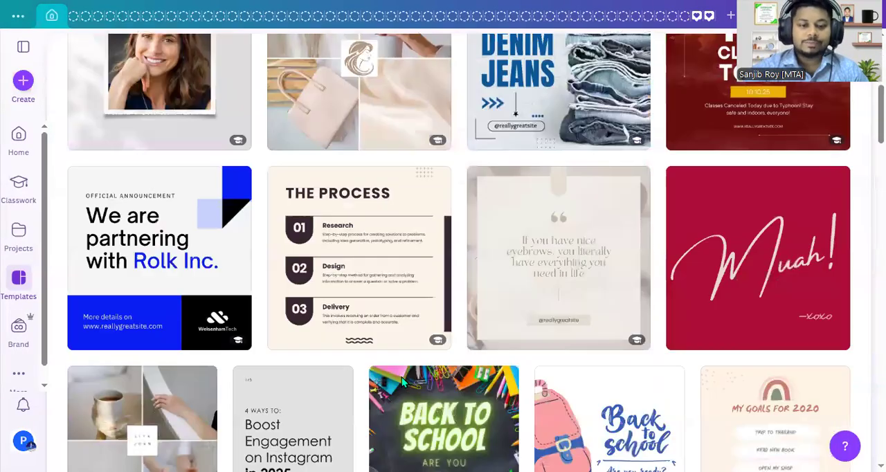
scroll(538, 380, "down", 5)
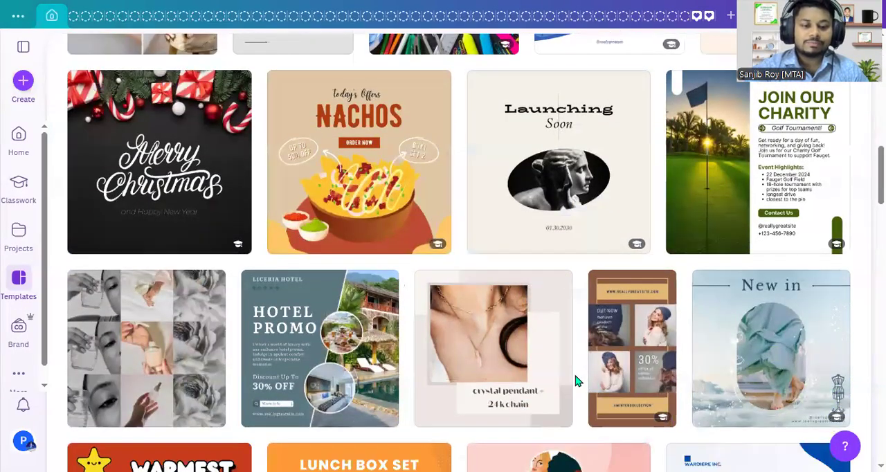
left_click(363, 227)
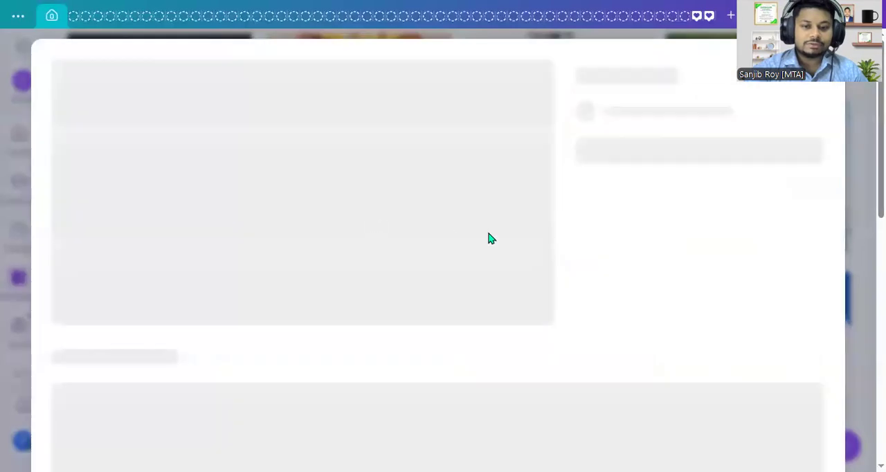
left_click(625, 201)
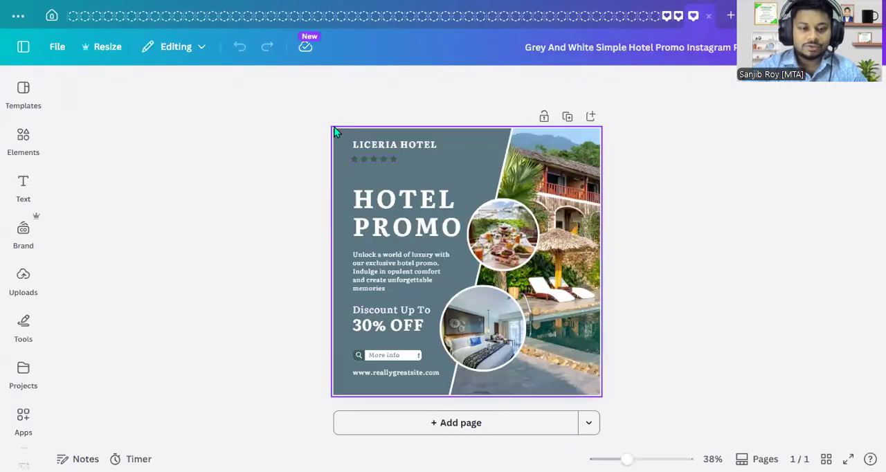
- Delete all of the template's elements from the page and set the page background to white
left_click_drag(315, 112, 625, 392)
key("Delete")
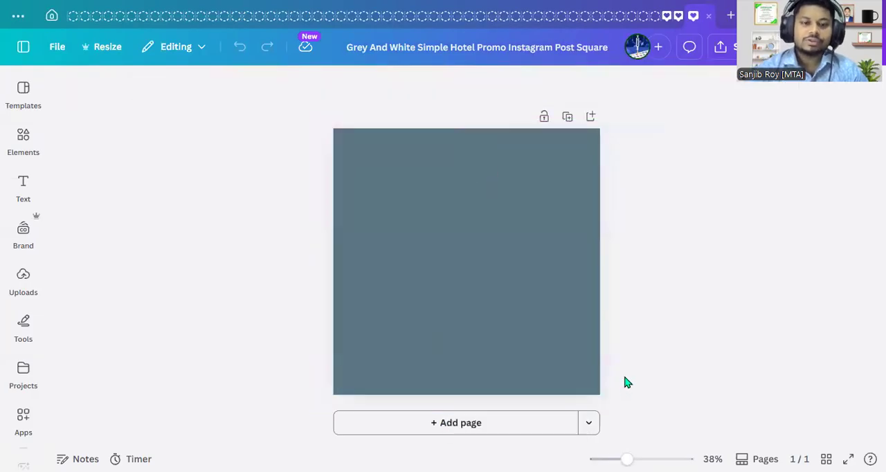
left_click(529, 295)
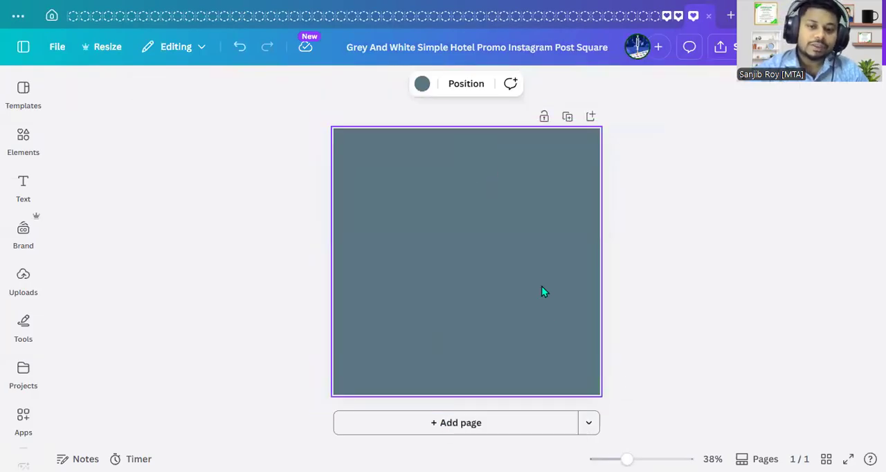
left_click(424, 86)
left_click(247, 312)
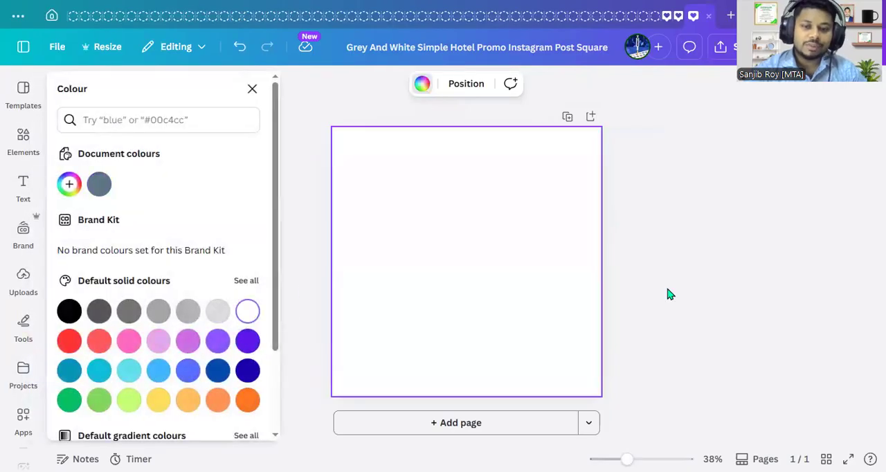
left_click(689, 289)
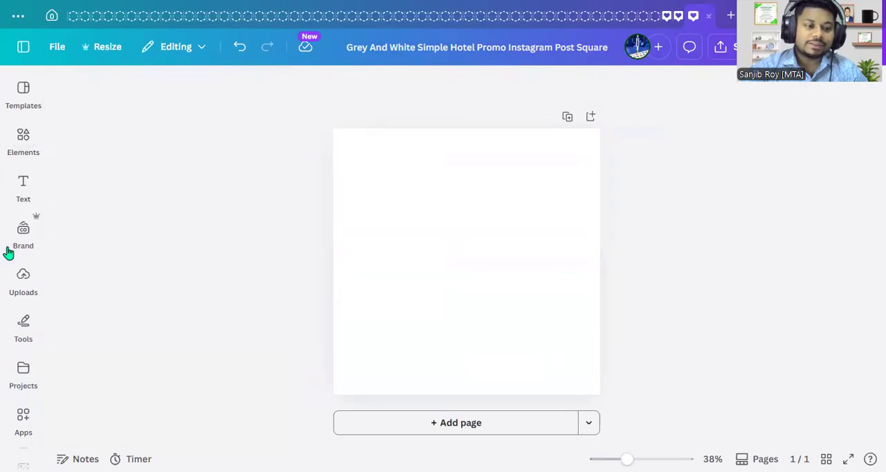
- Search the elements library for "Technology" and restrict the results to photos
left_click(21, 142)
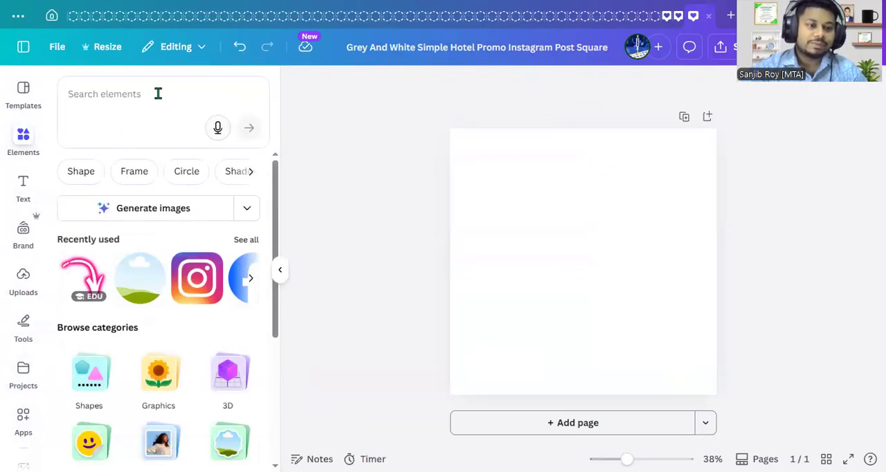
type("technolo")
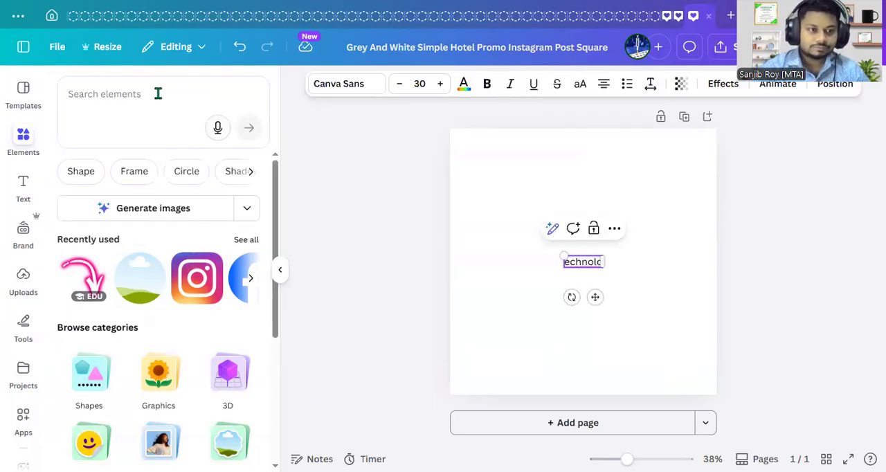
left_click(158, 93)
type("tech")
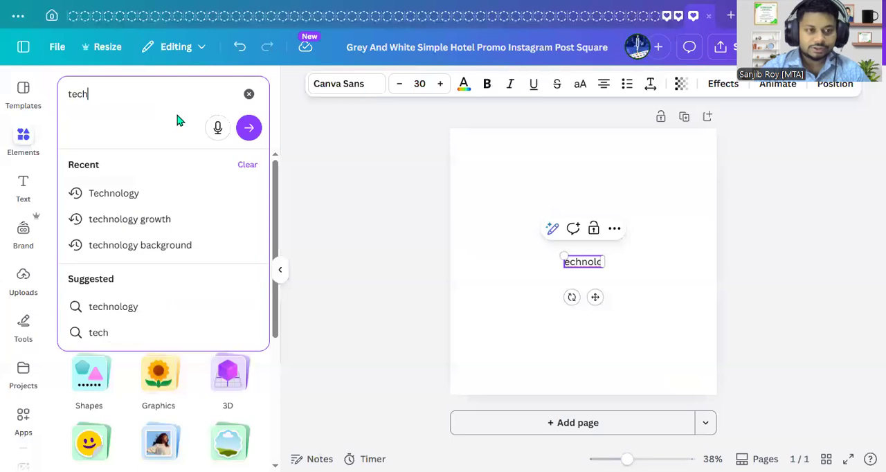
left_click(142, 193)
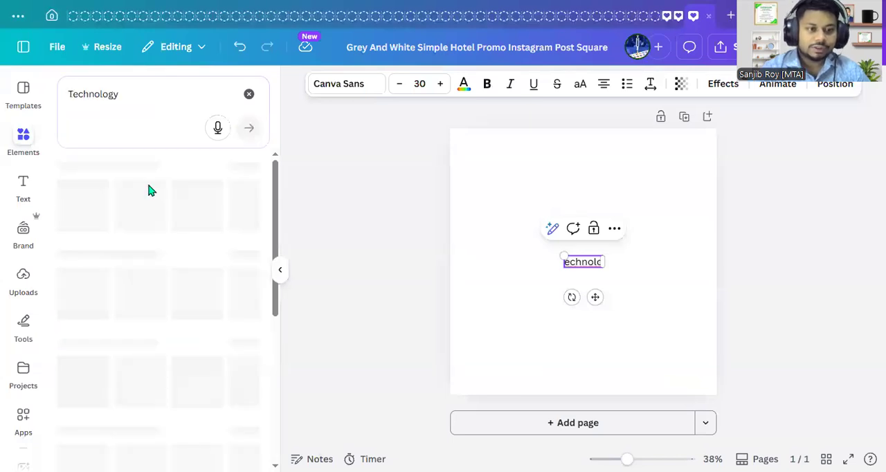
left_click(153, 175)
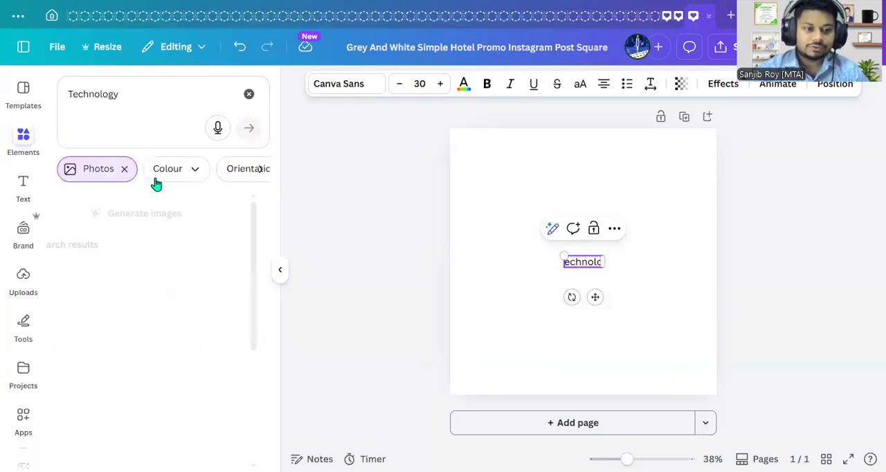
- Insert the dark blue photo of a finger touching a glowing gear icon onto the page
scroll(187, 385, "down", 5)
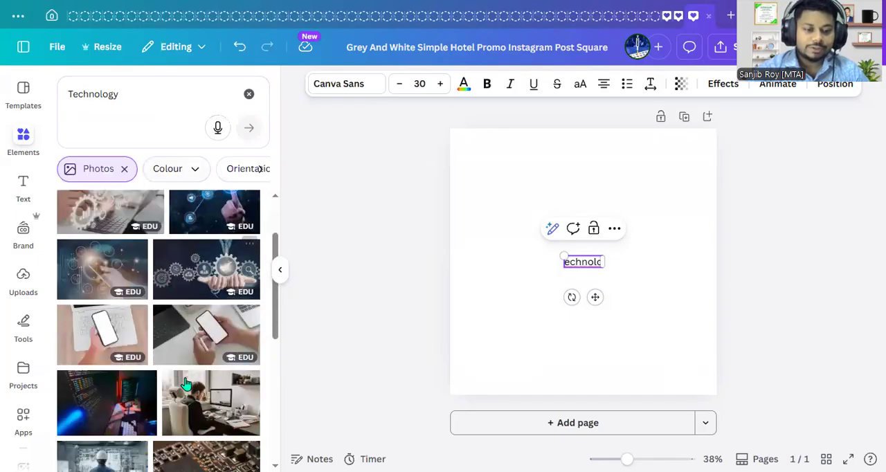
scroll(184, 380, "up", 3)
scroll(184, 381, "up", 5)
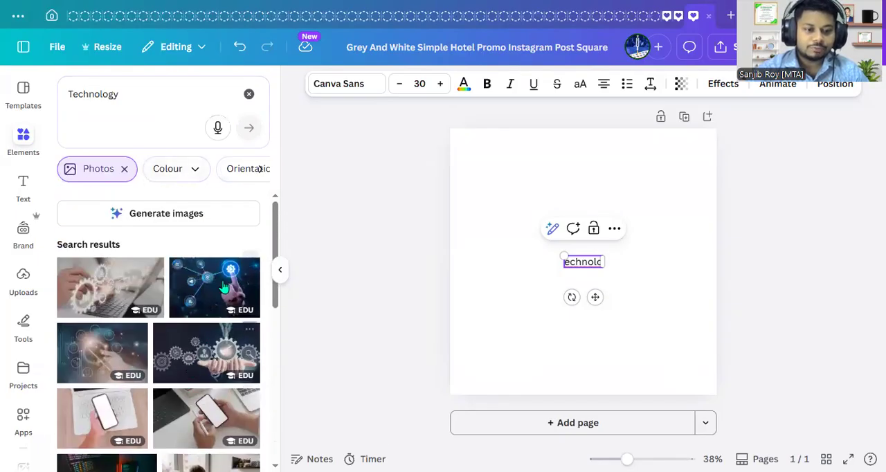
left_click(222, 285)
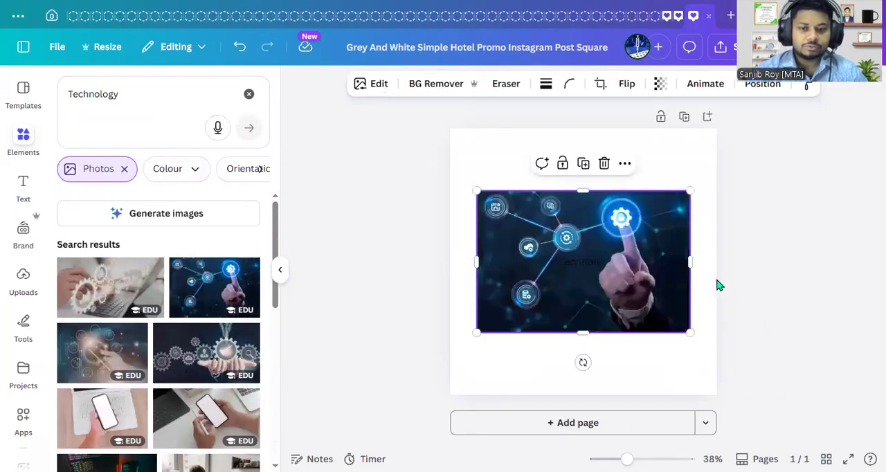
- Remove the stray text box from the page and move the technology photo slightly upward
left_click(597, 263)
left_click(613, 229)
left_click(621, 259)
left_click_drag(621, 259, 618, 250)
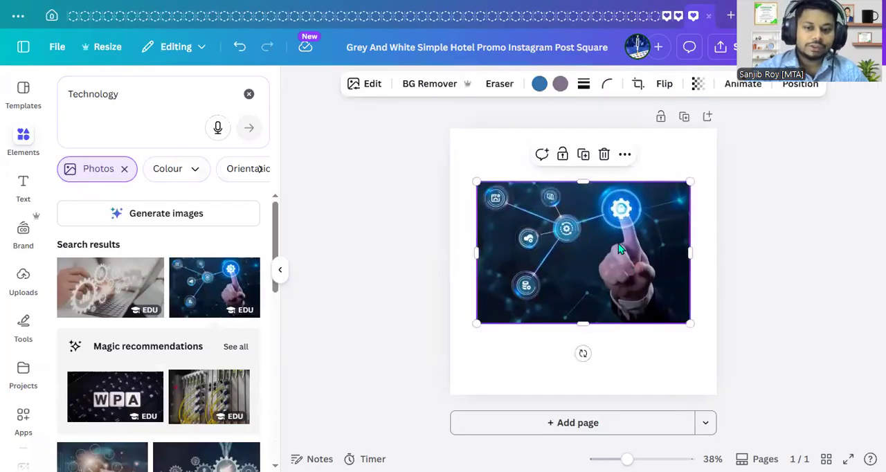
- Extend the technology photo to all four page edges so it covers the whole square
left_click_drag(583, 182, 581, 130)
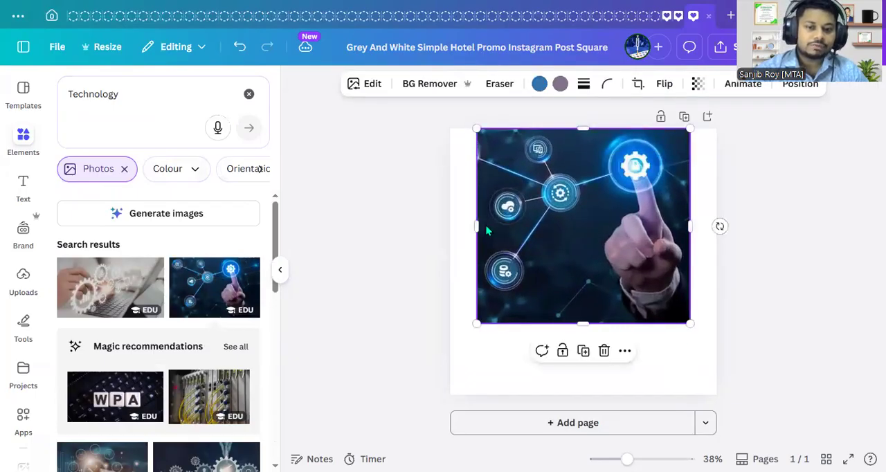
left_click_drag(476, 226, 450, 226)
left_click_drag(569, 323, 572, 395)
left_click_drag(691, 262, 716, 263)
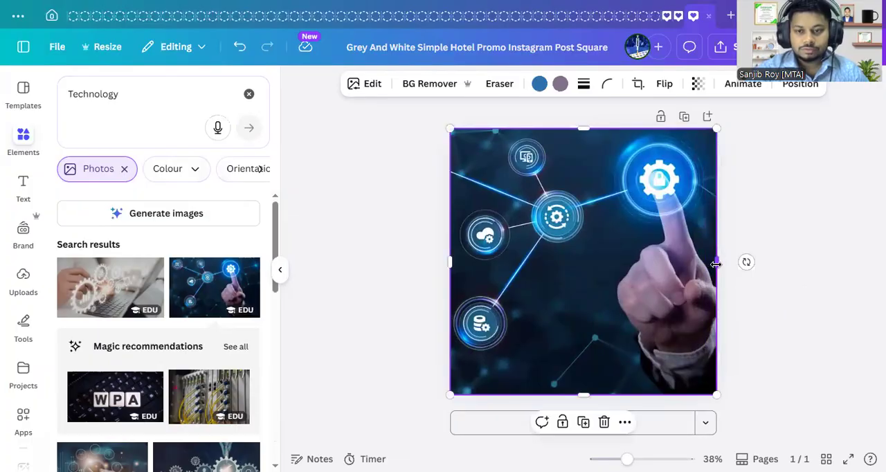
- Apply Auto-adjust to the whole technology photo
left_click(372, 84)
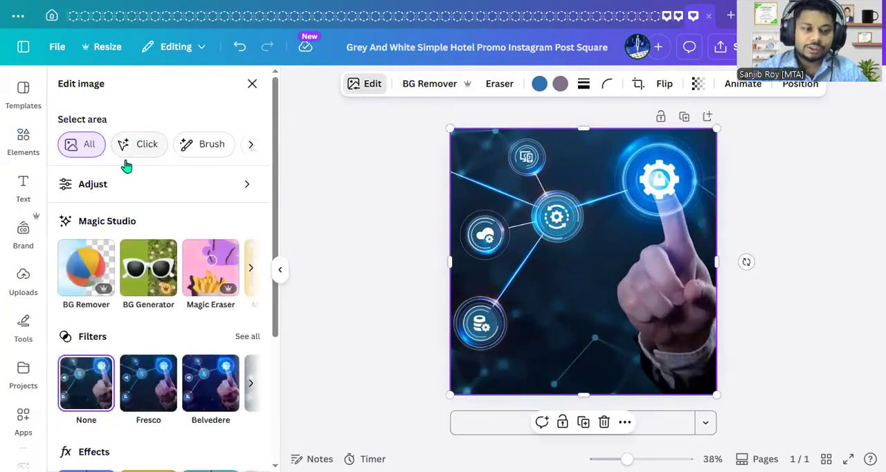
left_click(122, 182)
left_click(123, 170)
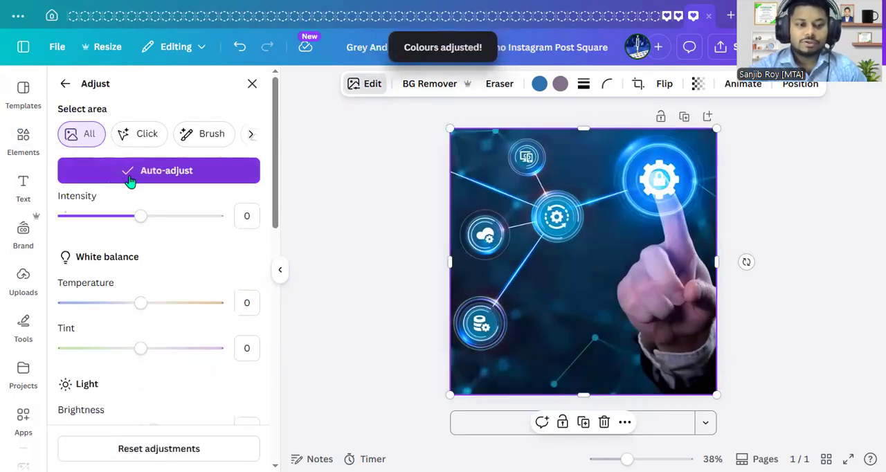
left_click(65, 84)
- Apply a whole-image blur with an intensity of 30 to the technology background photo
scroll(164, 319, "down", 3)
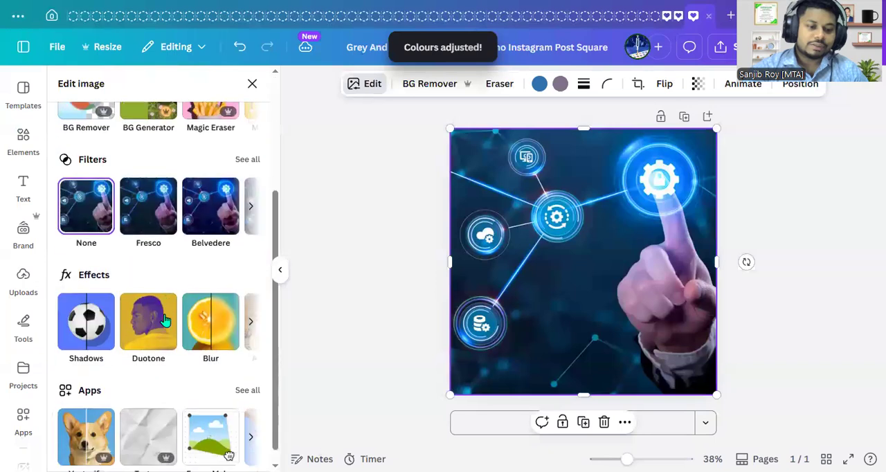
scroll(164, 318, "down", 1)
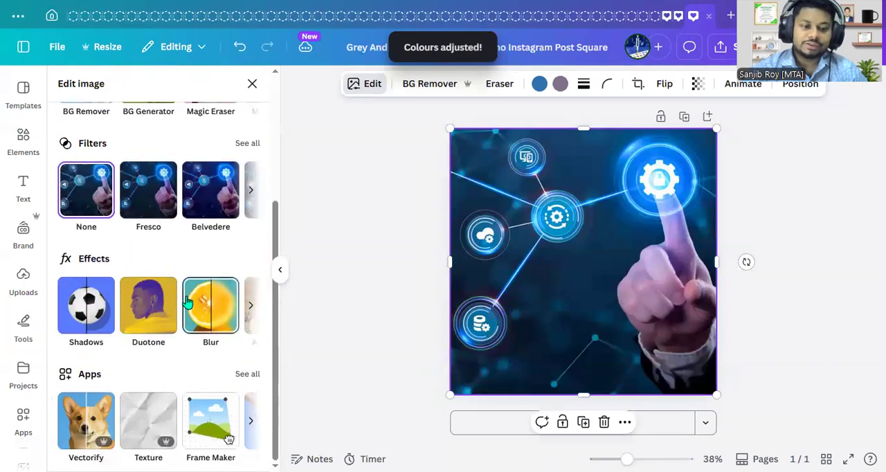
left_click(189, 302)
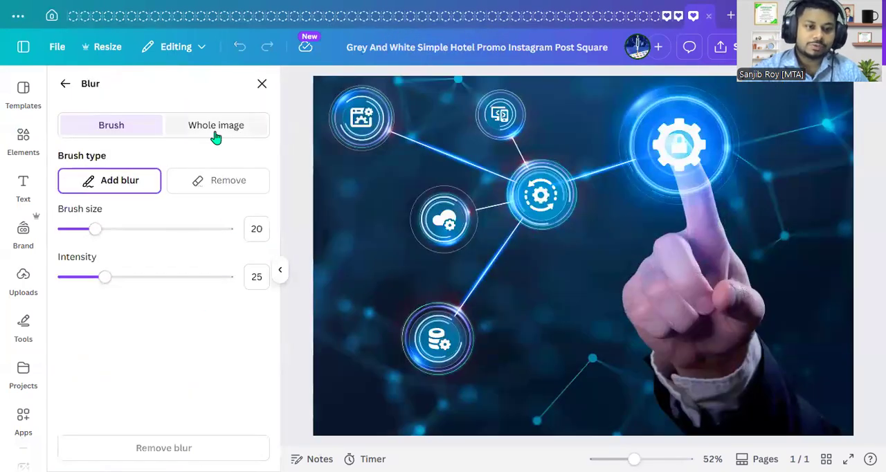
left_click(215, 133)
left_click(258, 184)
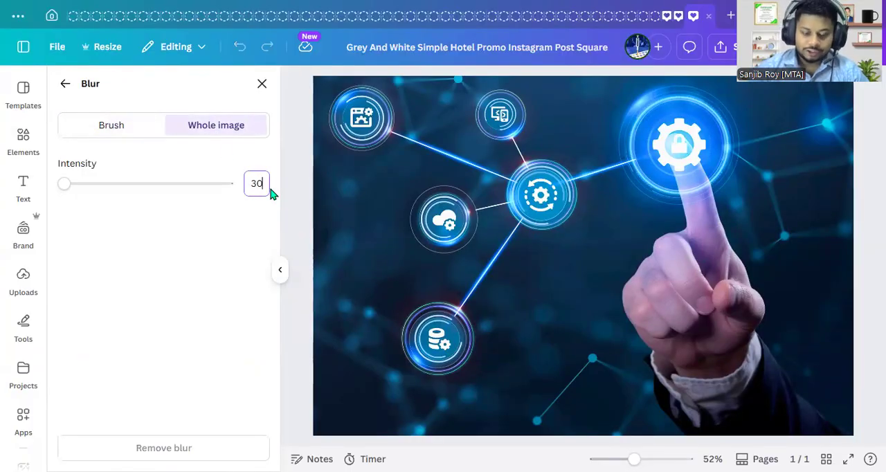
key("Return")
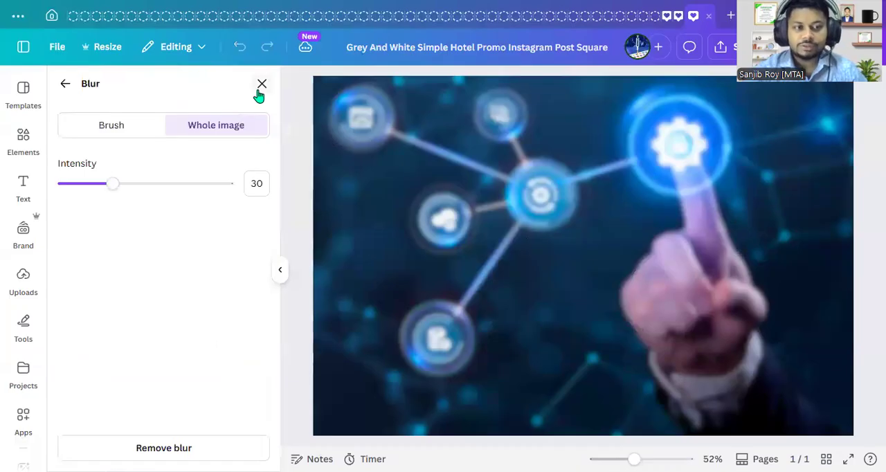
left_click(261, 84)
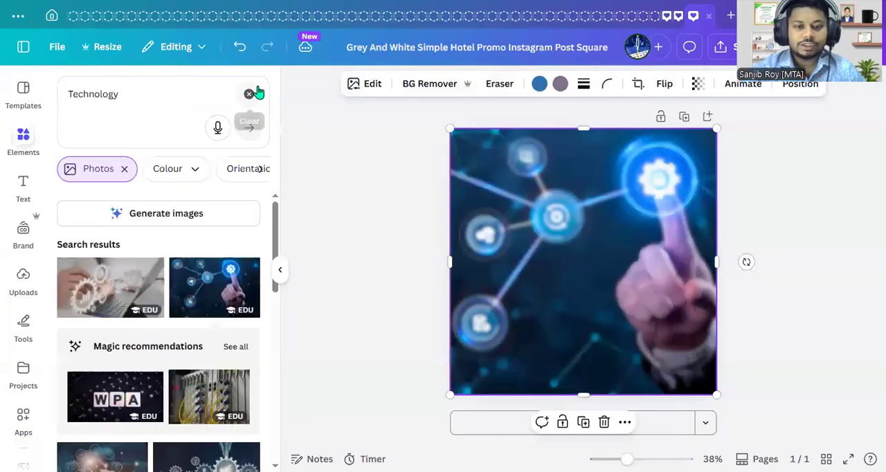
left_click(833, 232)
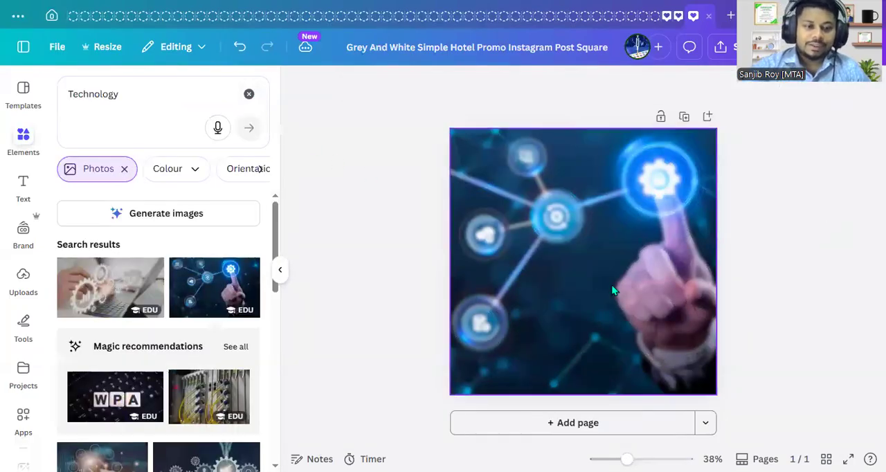
- Insert the uploaded portrait of the man in a black suit with crossed arms and remove its background
left_click(22, 275)
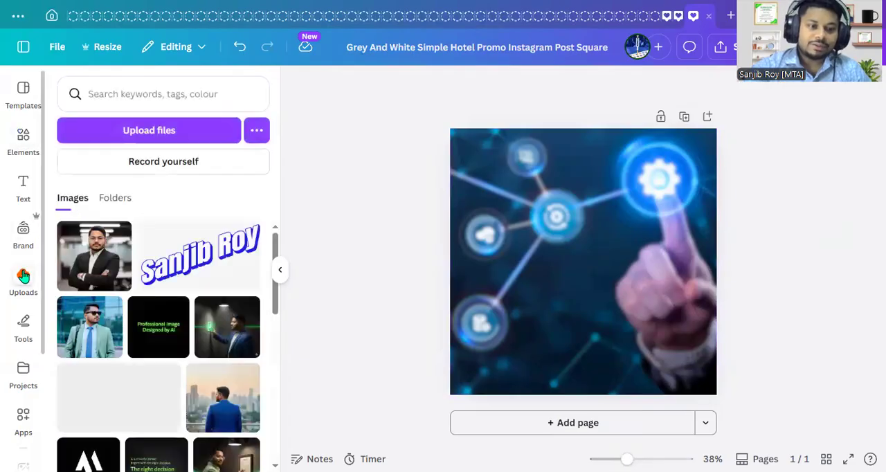
left_click(101, 271)
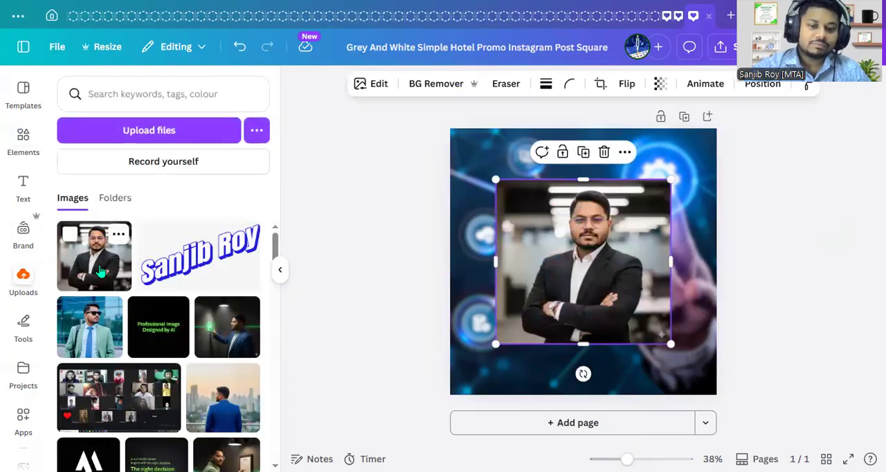
mouse_move(621, 257)
left_mouse_down()
mouse_move(611, 234)
mouse_move(609, 257)
left_mouse_up()
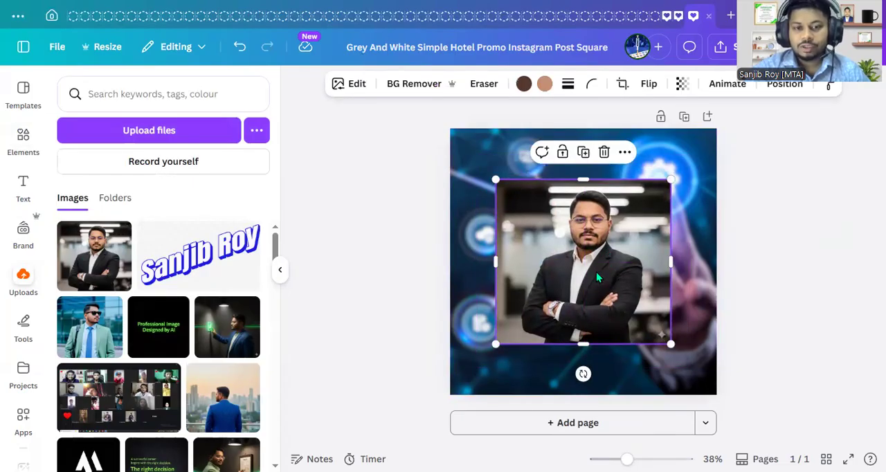
left_click(414, 85)
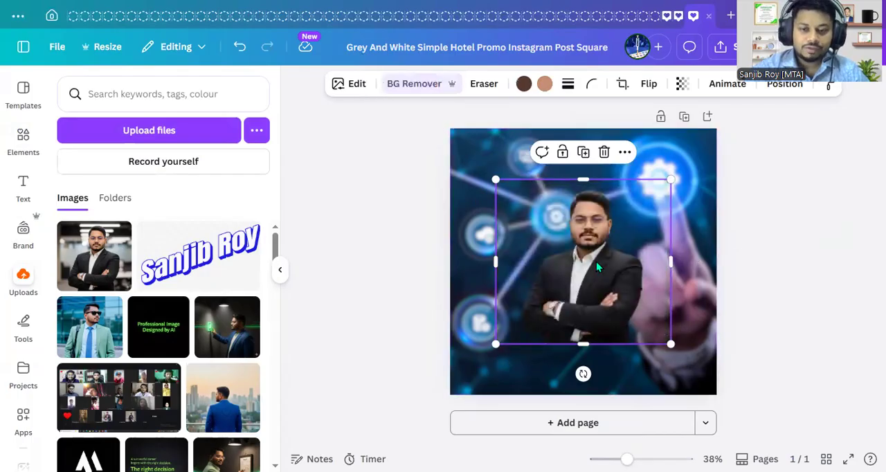
- Enlarge the cut-out portrait, place it in the page's lower-right area and crop its left edge slightly
left_click_drag(596, 262, 615, 286)
left_click_drag(511, 376, 488, 395)
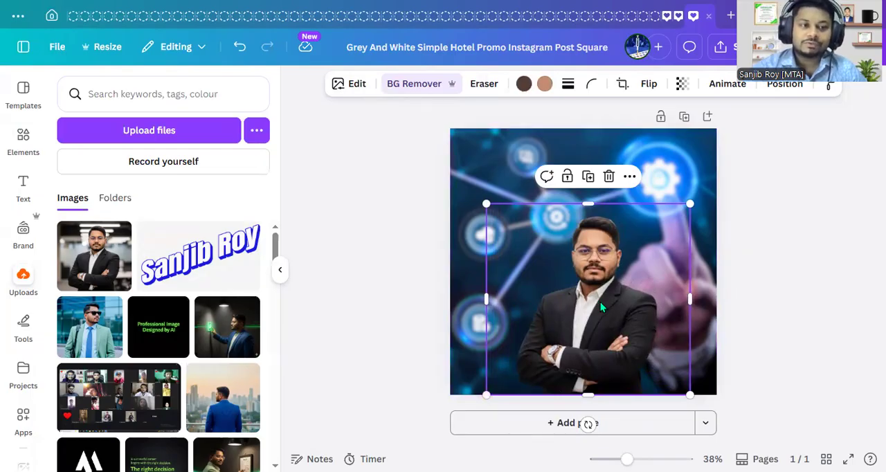
left_click_drag(600, 305, 624, 304)
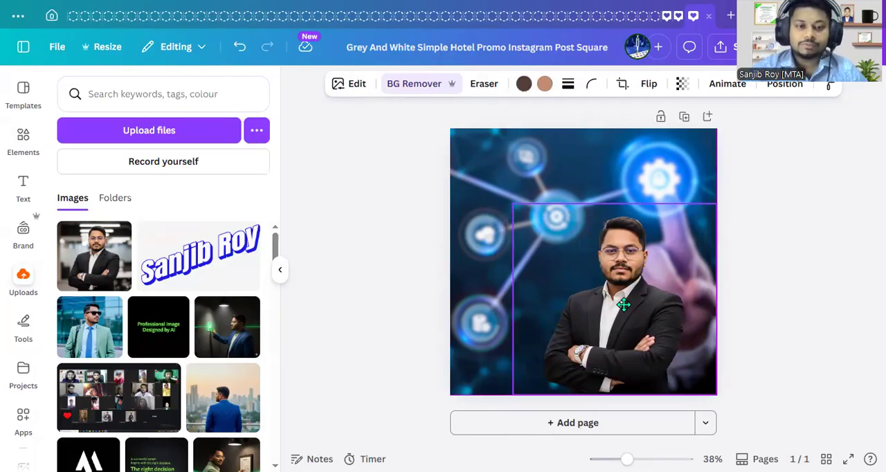
left_click_drag(624, 304, 629, 304)
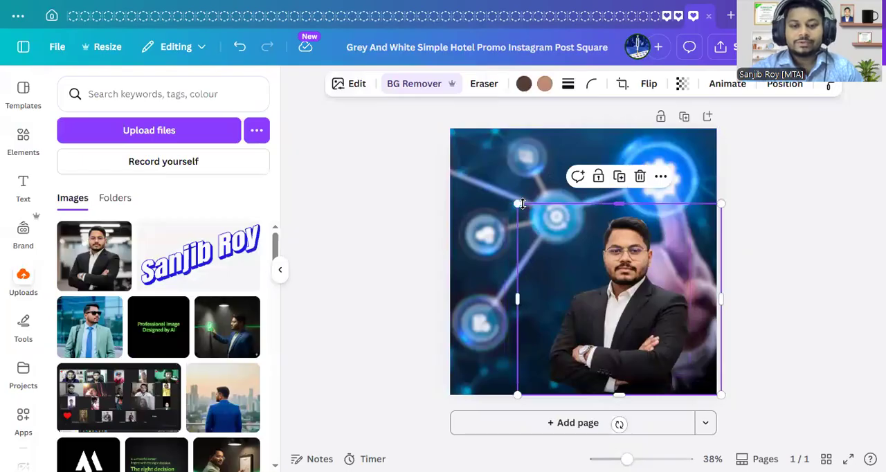
left_click_drag(515, 298, 527, 299)
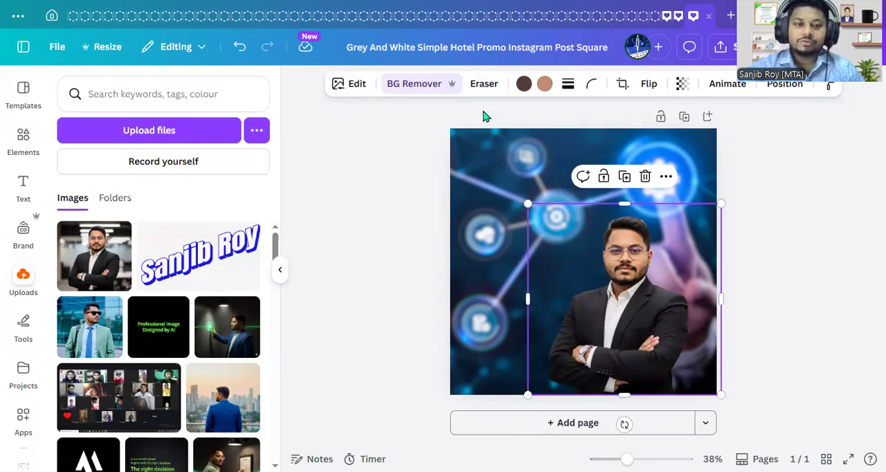
- Apply Auto-adjust to the whole portrait with an intensity of -20
left_click(355, 87)
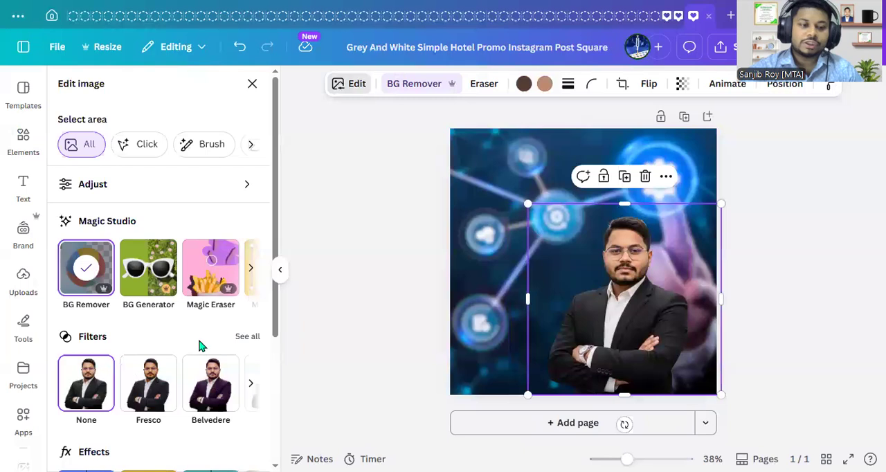
left_click(159, 198)
left_click(156, 176)
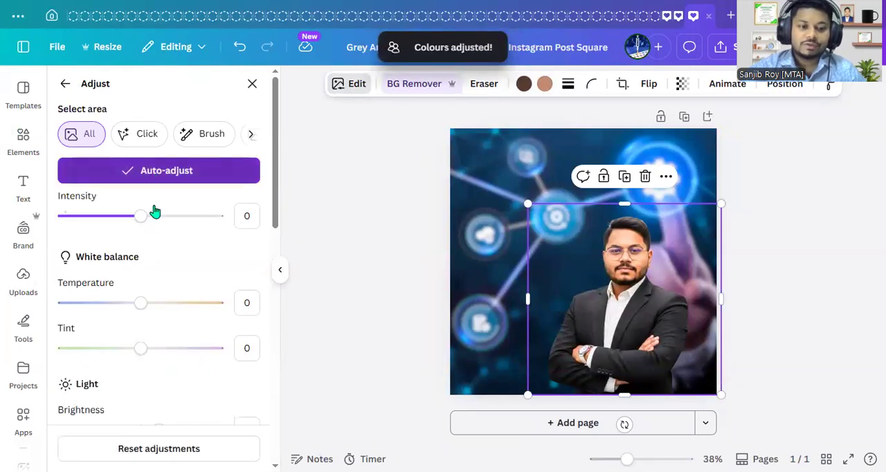
left_click_drag(141, 222, 125, 221)
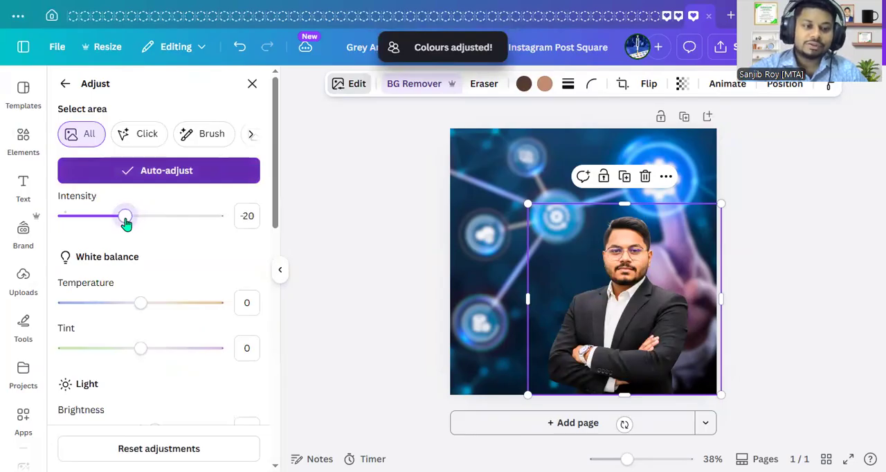
left_click(252, 83)
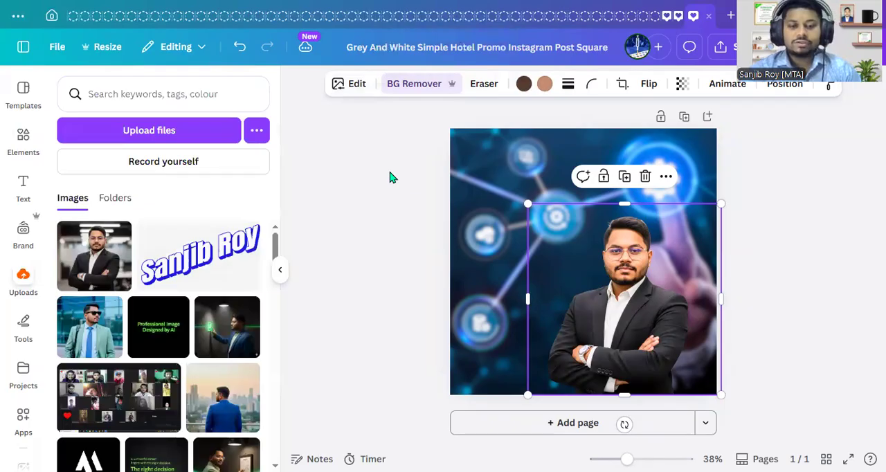
- Add a Glow shadow to the portrait and set its colour to white (#FFFFFF)
left_click(354, 84)
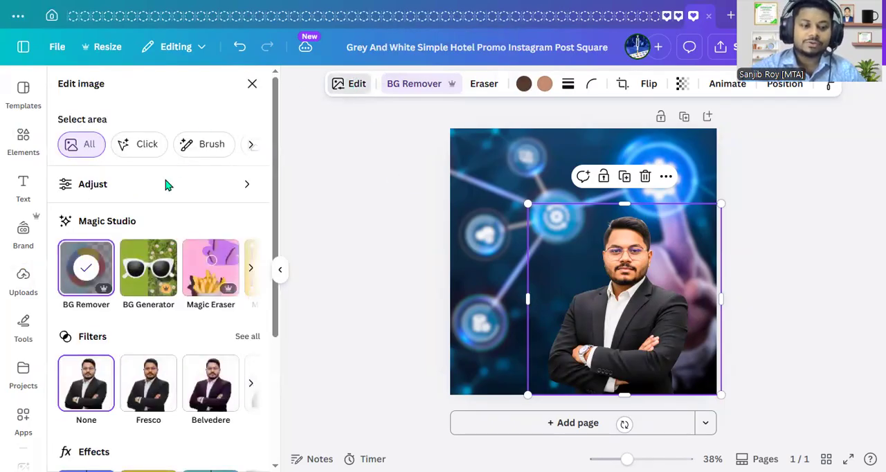
scroll(146, 314, "down", 3)
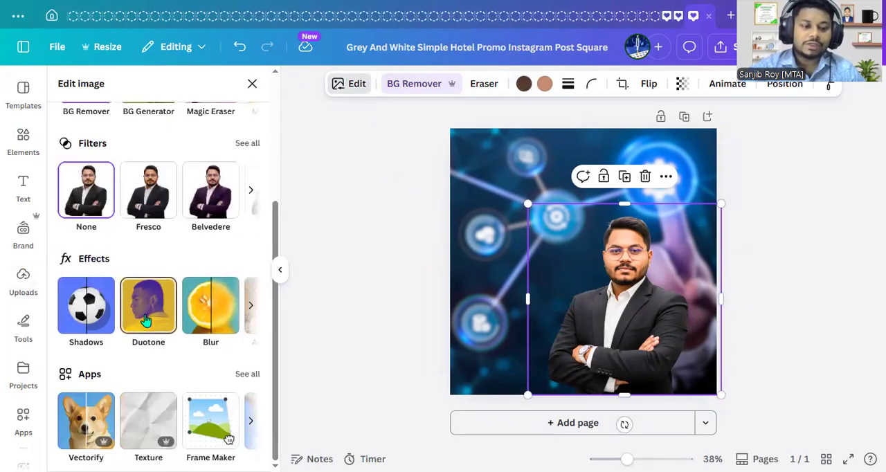
left_click(105, 317)
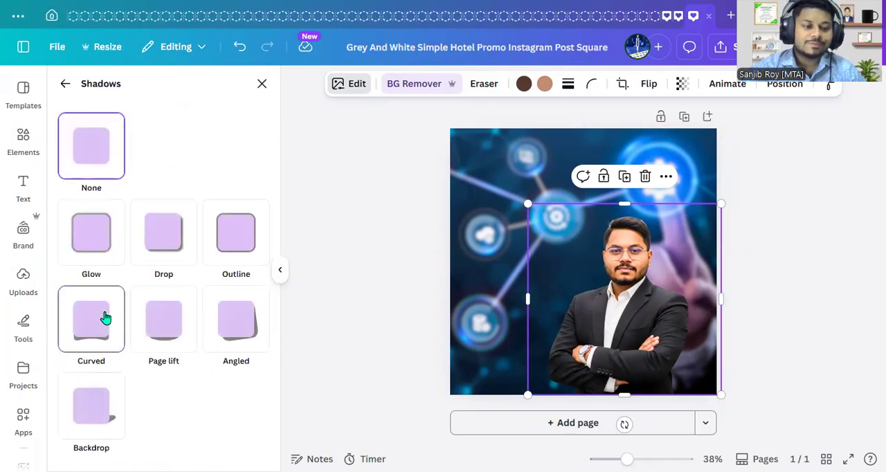
left_click(112, 254)
left_click(184, 340)
scroll(188, 332, "down", 3)
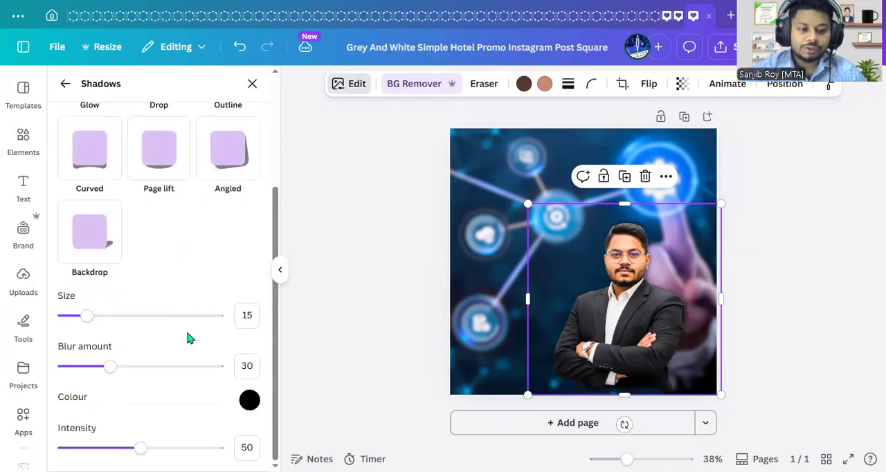
left_click(244, 399)
left_click(252, 317)
left_click_drag(242, 263, 233, 219)
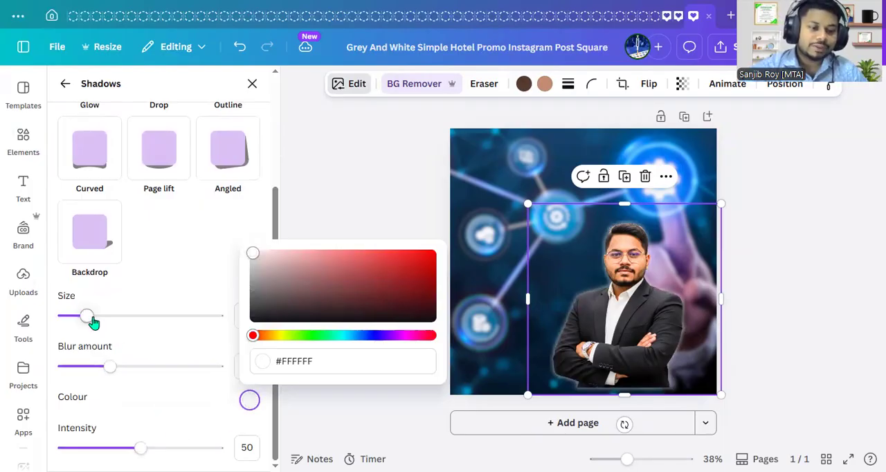
left_click(165, 412)
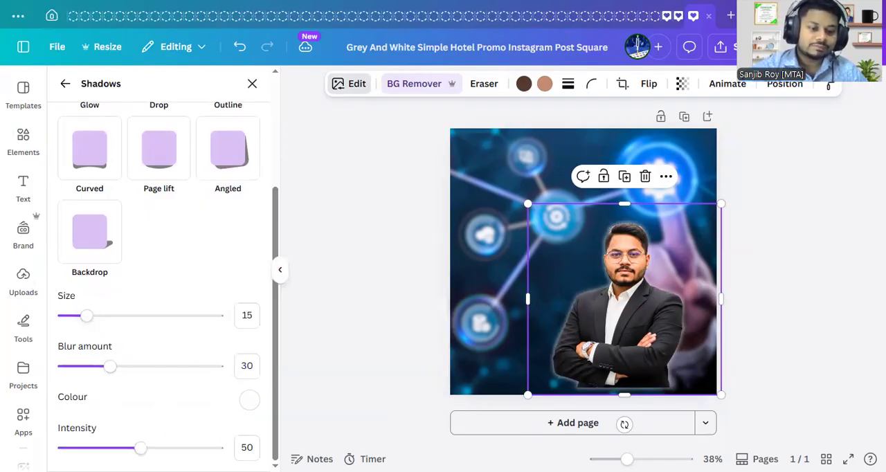
- Set the portrait glow's intensity to 60 and its size to 20
left_click_drag(141, 449, 157, 449)
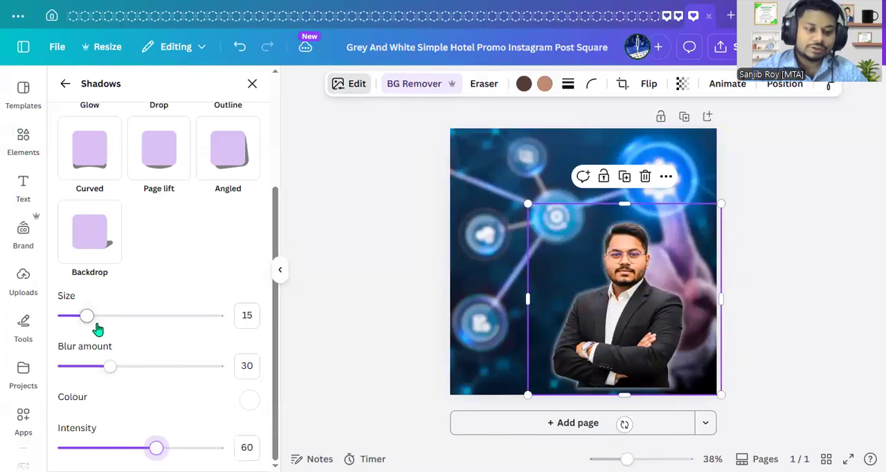
left_click(242, 318)
type("20")
key("Return")
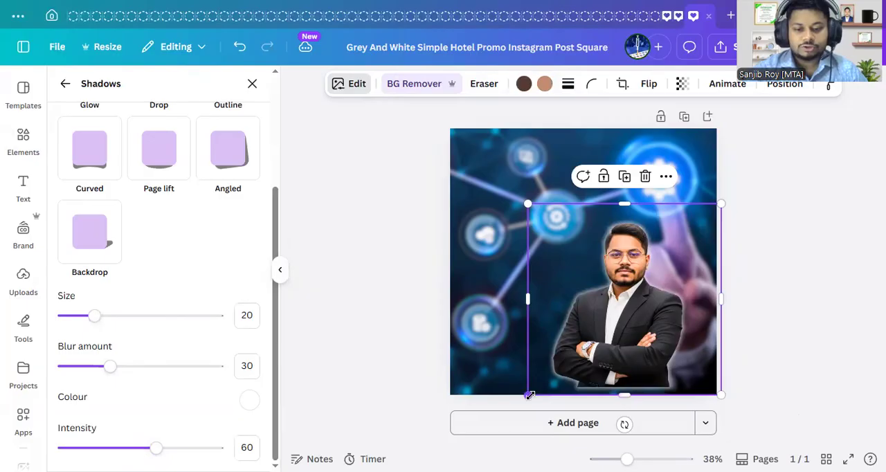
- Enlarge the glowing portrait slightly and move it against the page's lower-right corner, letting its frame overhang the page
left_click_drag(526, 400, 515, 412)
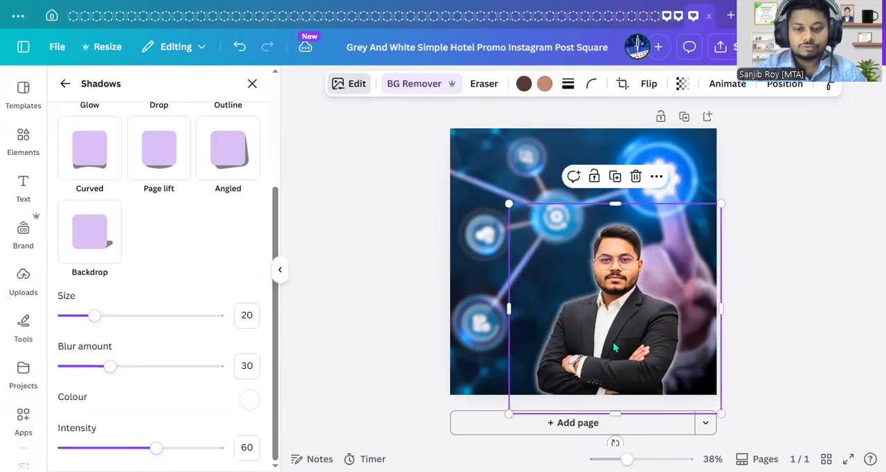
left_click_drag(621, 338, 638, 338)
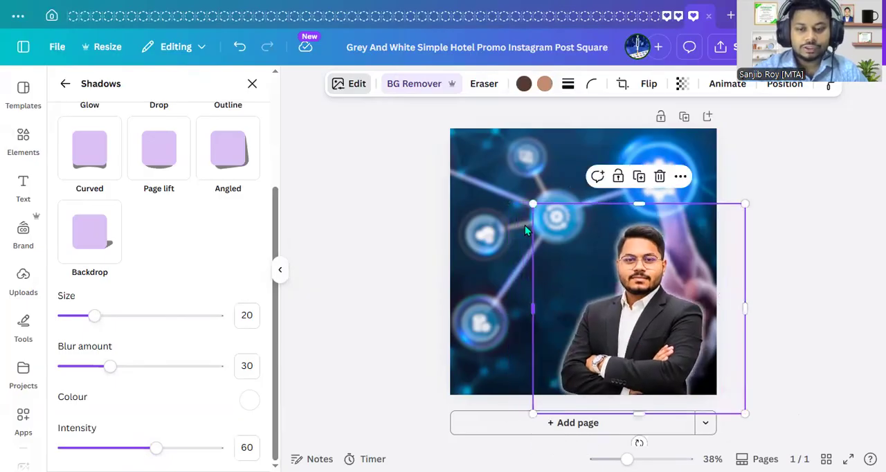
mouse_move(531, 201)
left_mouse_down()
mouse_move(519, 190)
mouse_move(532, 195)
left_mouse_up()
left_click(773, 359)
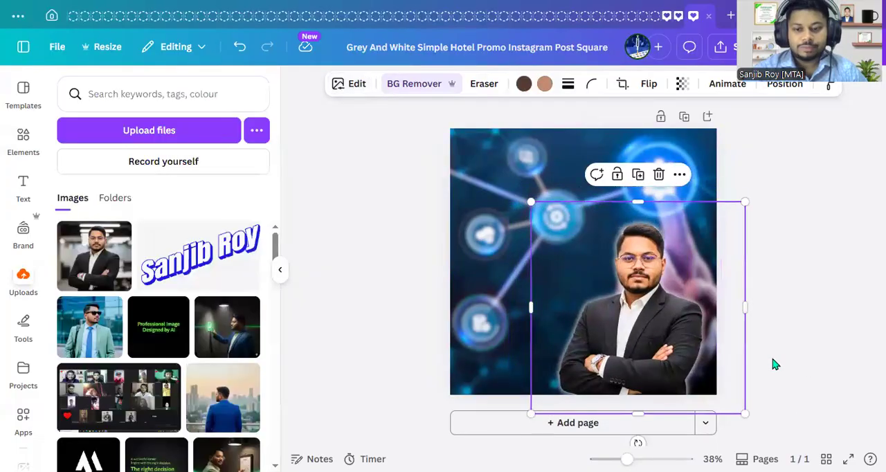
left_click_drag(654, 316, 676, 340)
left_click(822, 310)
left_click(794, 317)
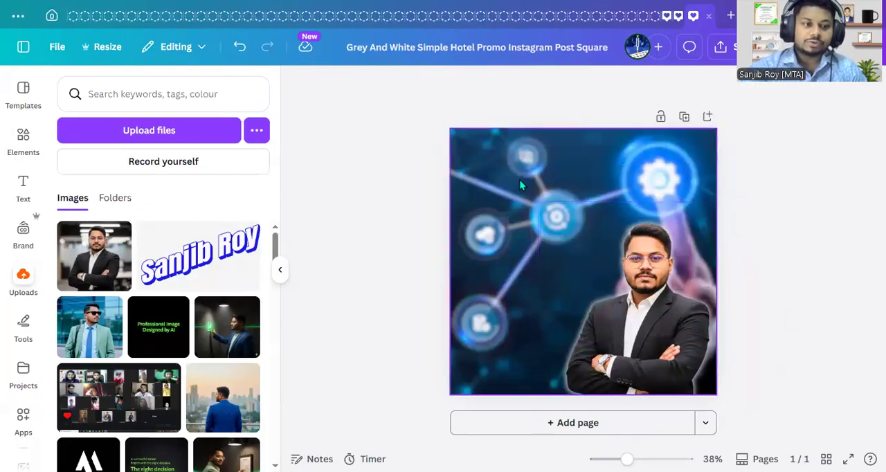
- Add a text box, scale its text to size 43 and replace the placeholder with "Grow Your Business"
left_click(10, 183)
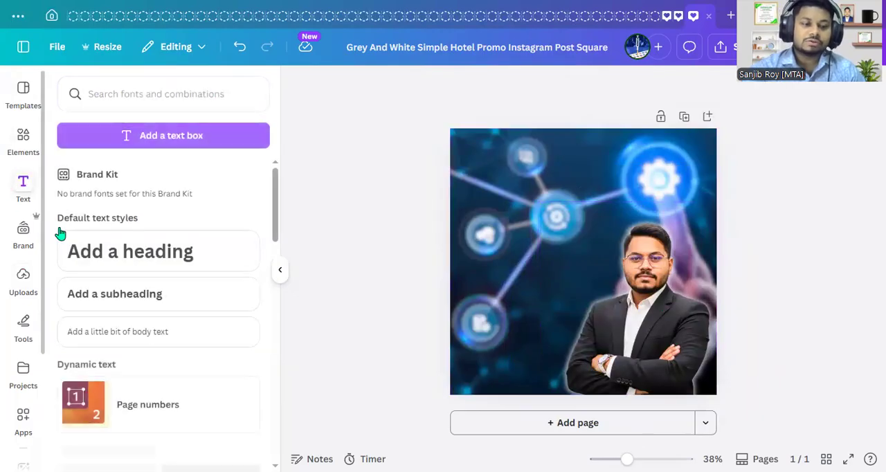
left_click(206, 137)
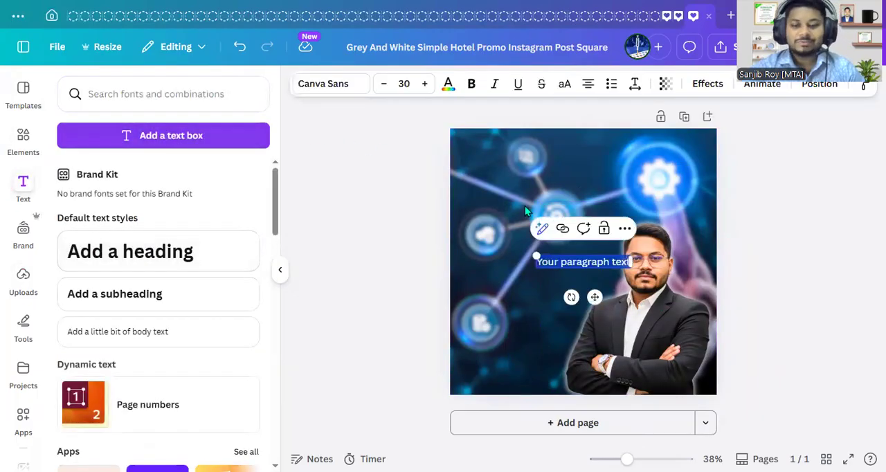
left_click_drag(532, 257, 497, 209)
triple_click(542, 259)
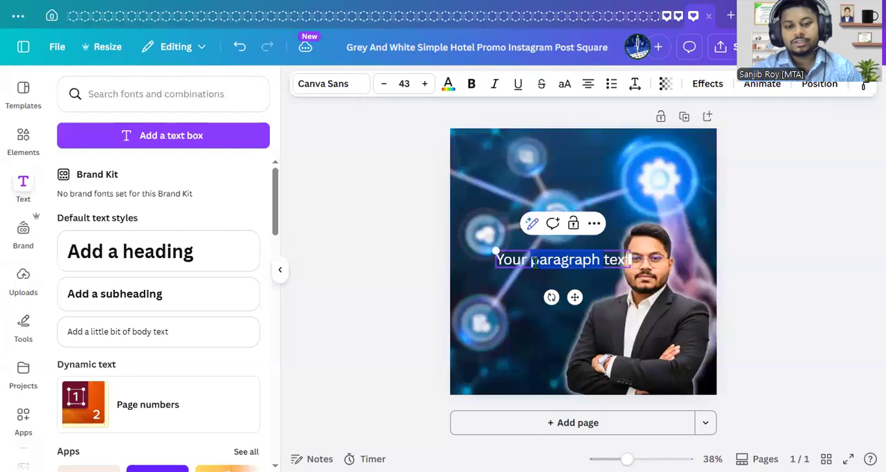
type("G")
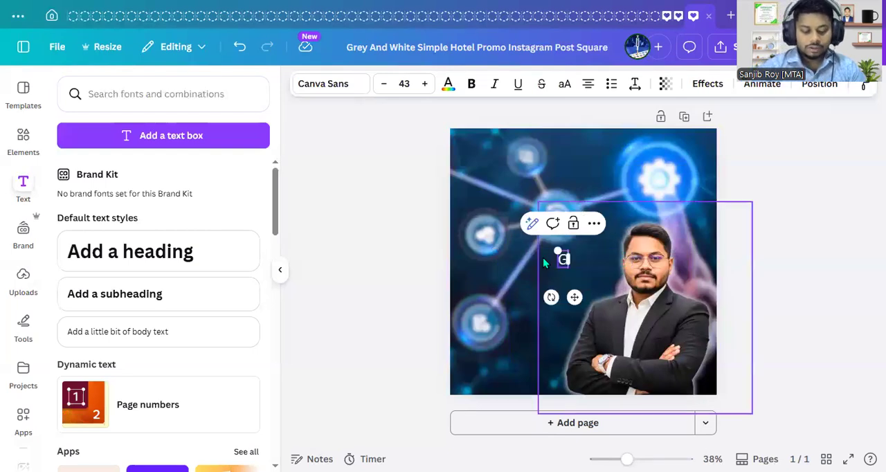
type("row your")
key("BackSpace")
key("BackSpace")
key("BackSpace")
key("BackSpace")
key("BackSpace")
type("Y")
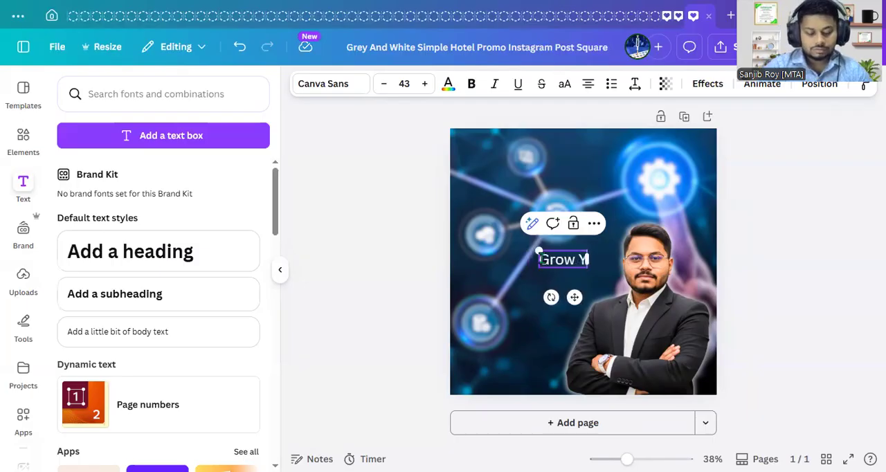
type("our Business")
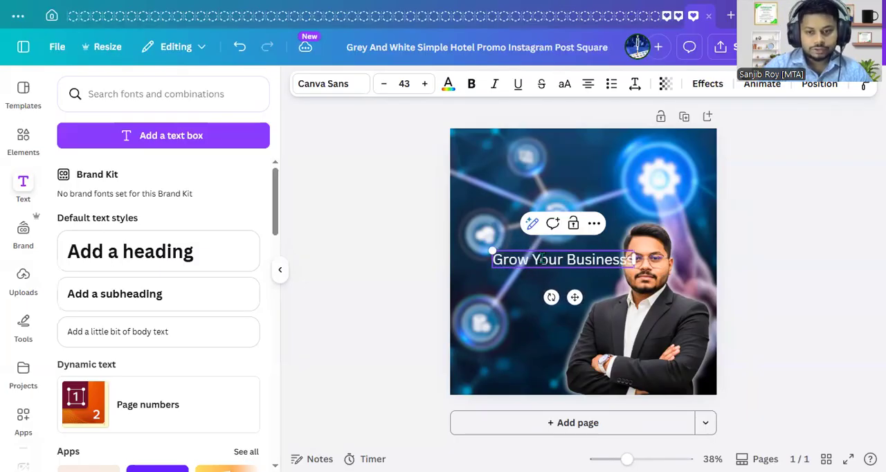
key("BackSpace")
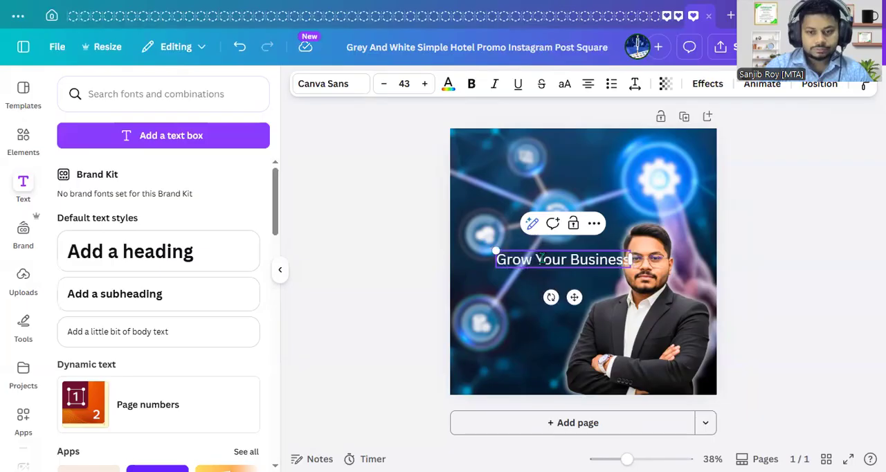
- Add "With Meta Marketing" as the heading's second line and move the text block to the upper part of the page
key("Return")
type("With Meta")
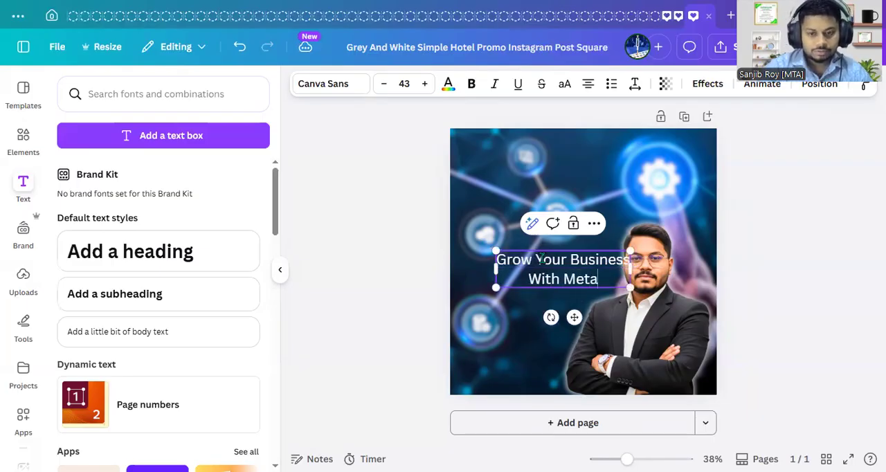
type(" Marketing")
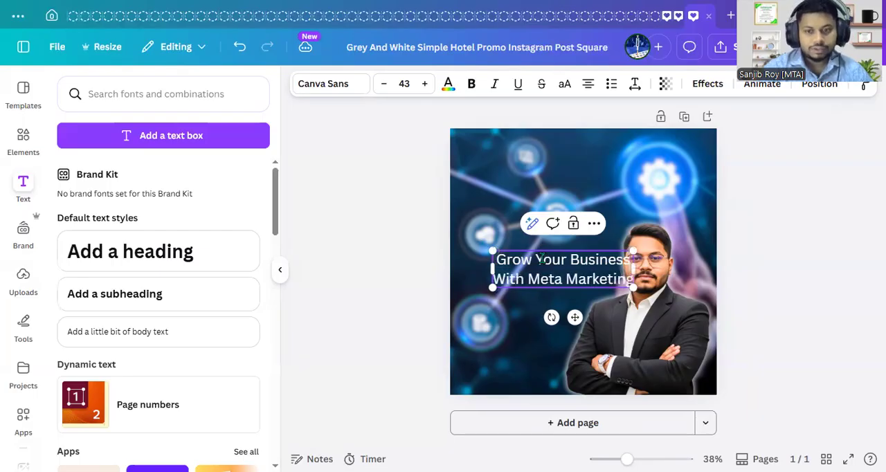
left_click(790, 245)
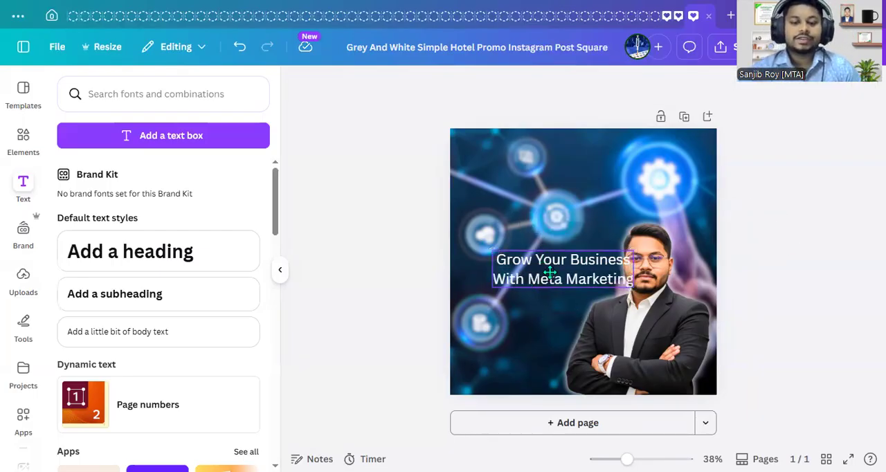
left_click_drag(546, 281, 547, 179)
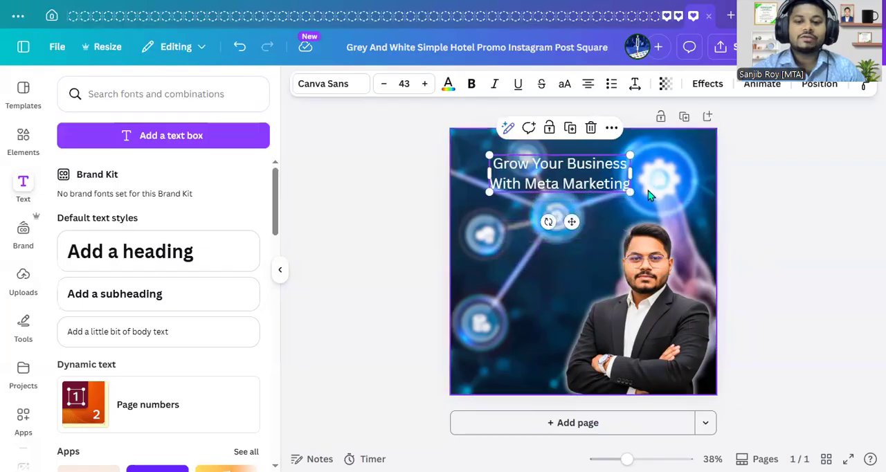
- Change the font of the whole "Grow Your Business With Meta Marketing" heading to Anton
left_click(607, 175)
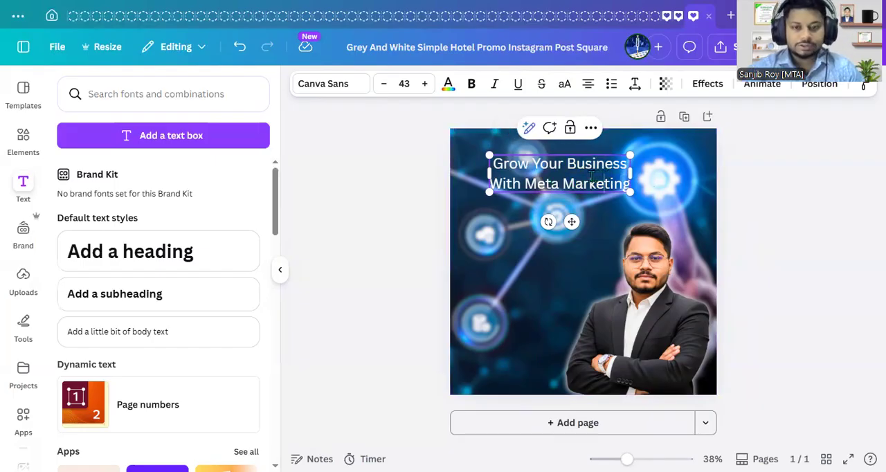
key("ctrl+a")
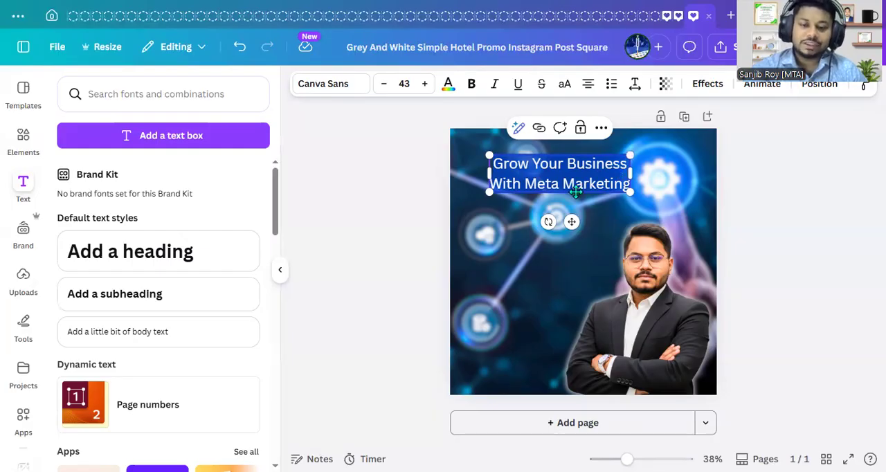
left_click(345, 86)
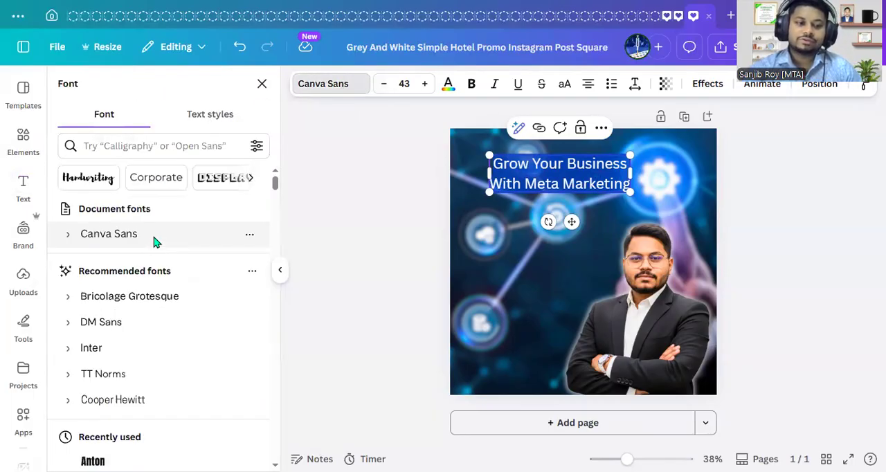
scroll(150, 333, "down", 2)
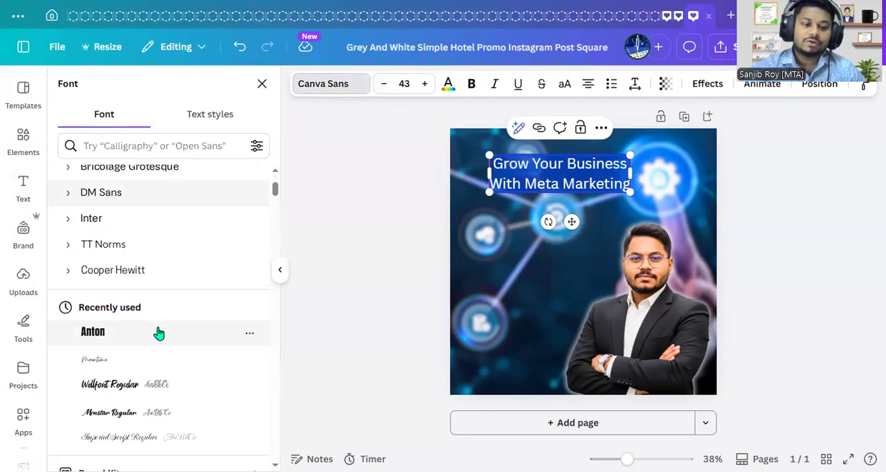
left_click(111, 336)
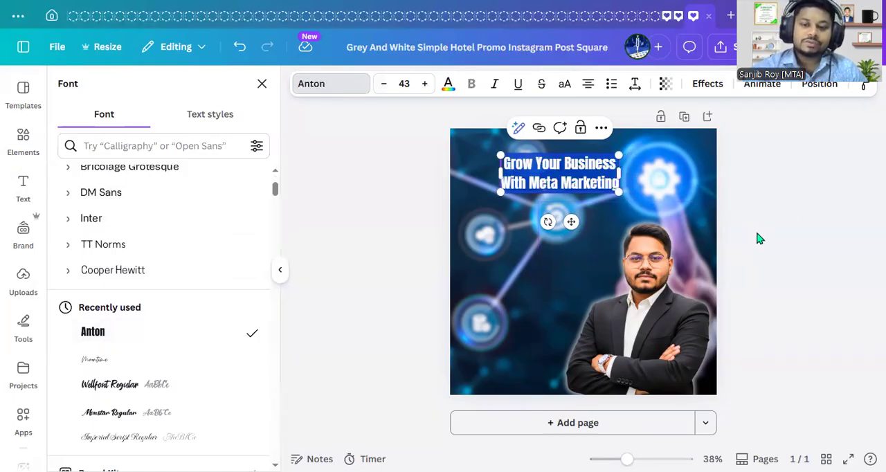
- Apply the Lift text effect to the heading and set its intensity to 100
left_click(703, 86)
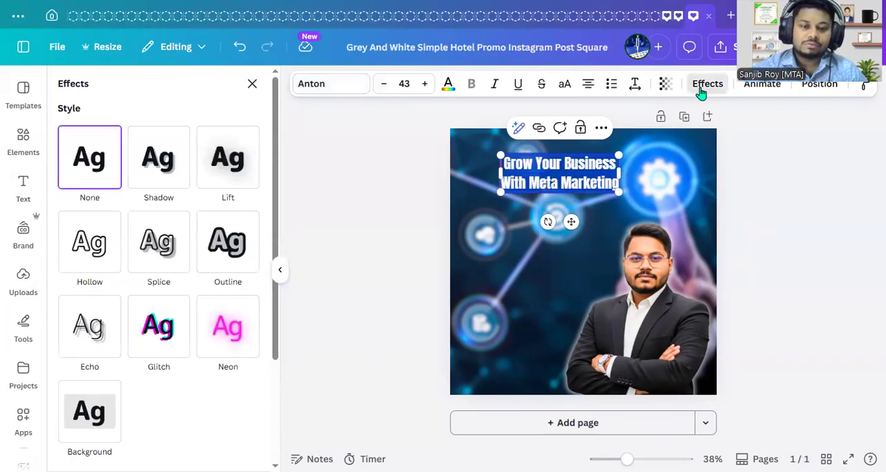
left_click(220, 179)
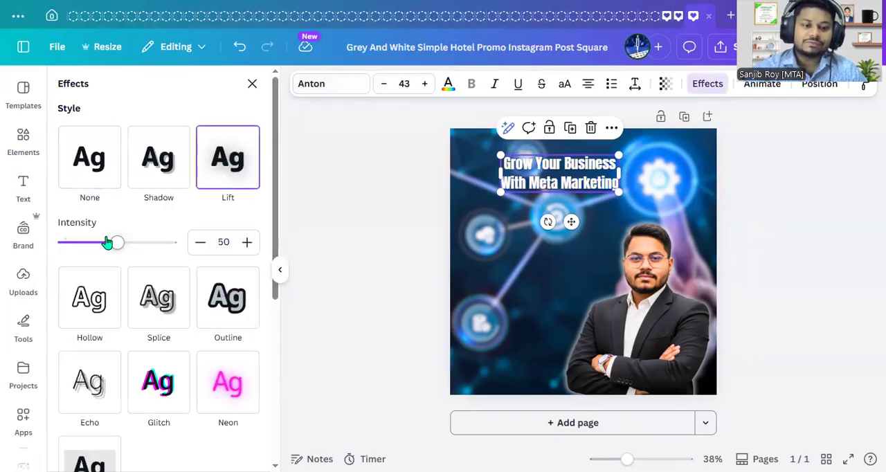
left_click_drag(114, 247, 174, 244)
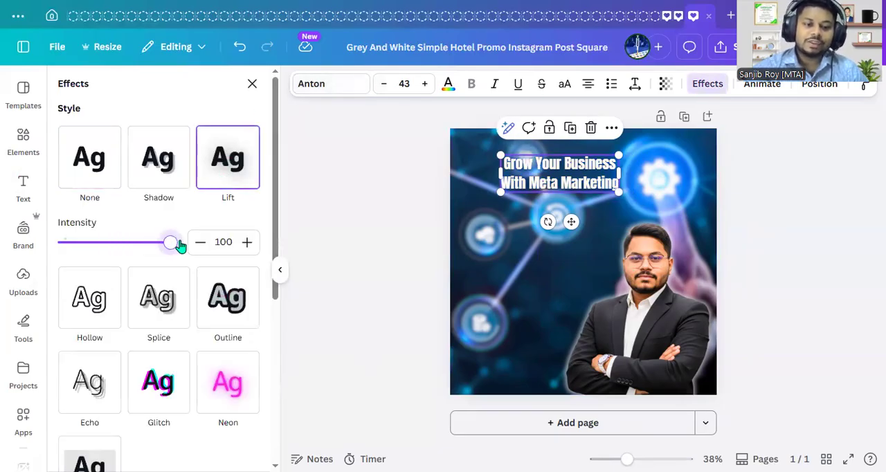
left_click(830, 242)
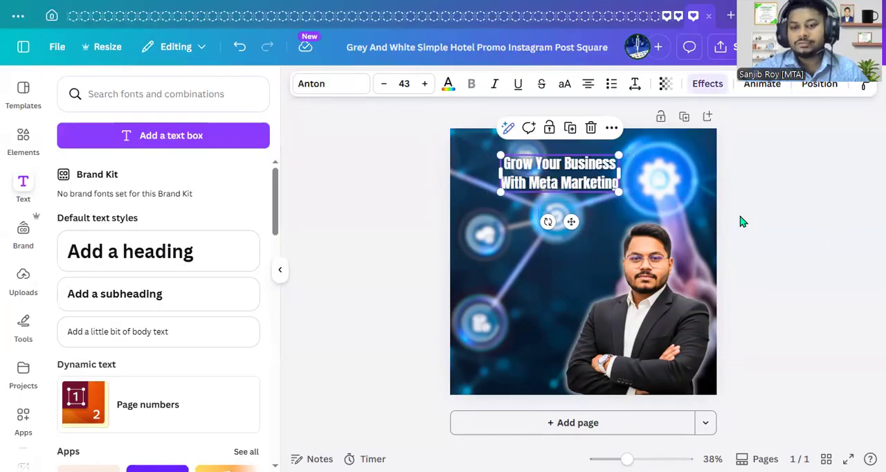
left_click(762, 231)
- Move the heading slightly down and toward the page's left side, and enlarge its text to size 60
left_click_drag(554, 182, 539, 189)
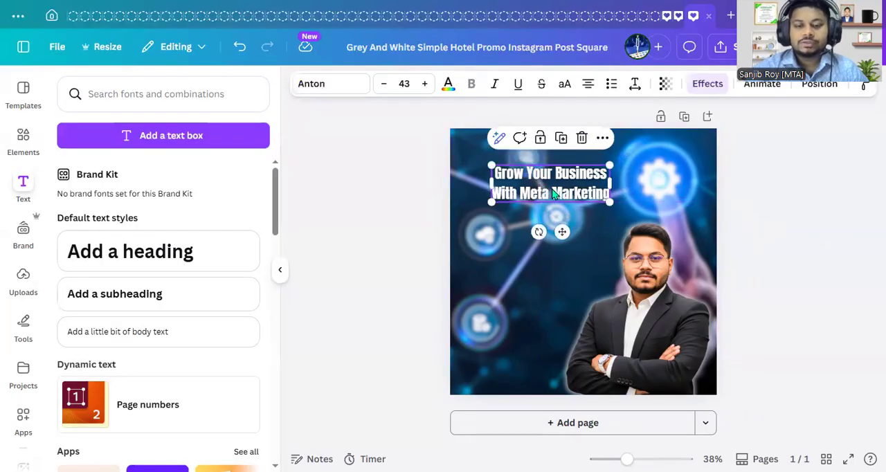
left_click_drag(612, 202, 633, 216)
left_click(407, 83)
type("50")
key("Return")
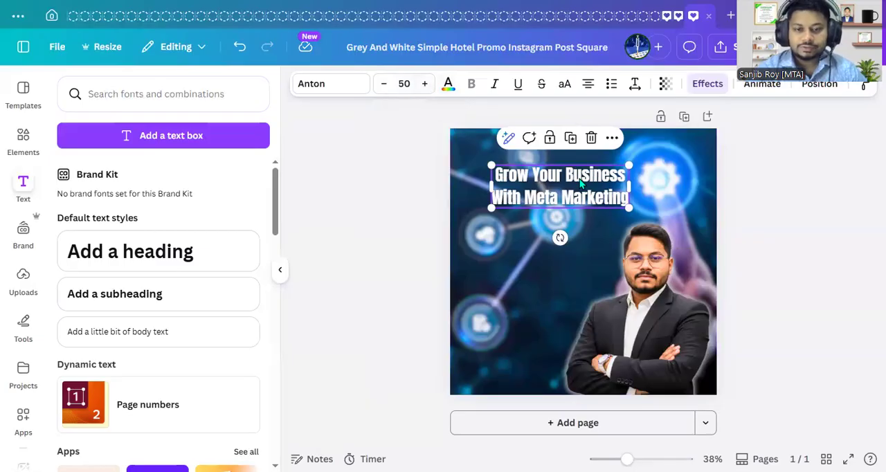
left_click(405, 84)
left_click(407, 84)
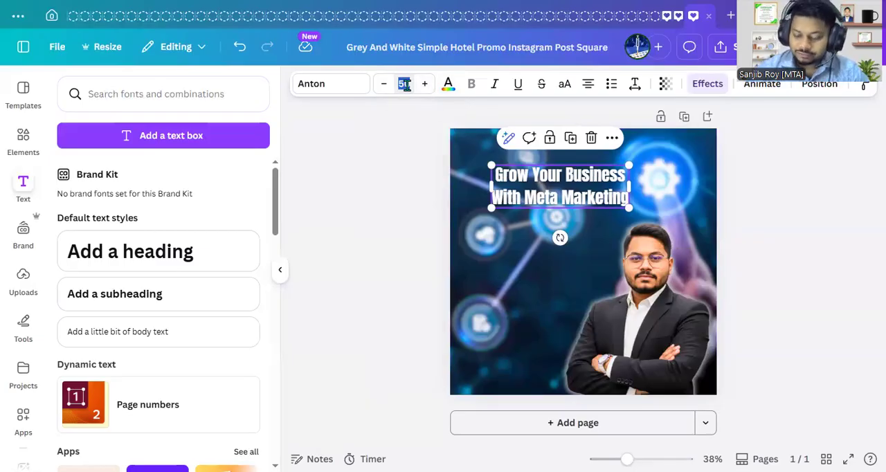
type("60")
key("Return")
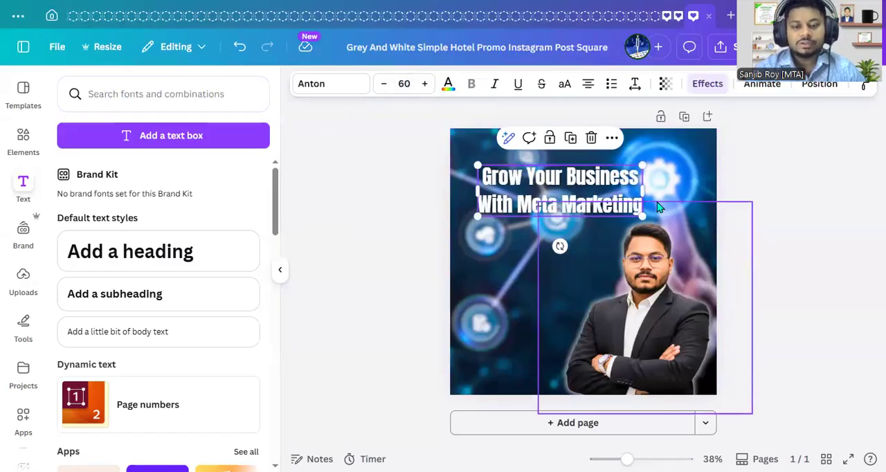
- Break the heading's second line before "Meta Marketing" to make three lines, and move the block up near the page's upper edge
left_click(614, 203)
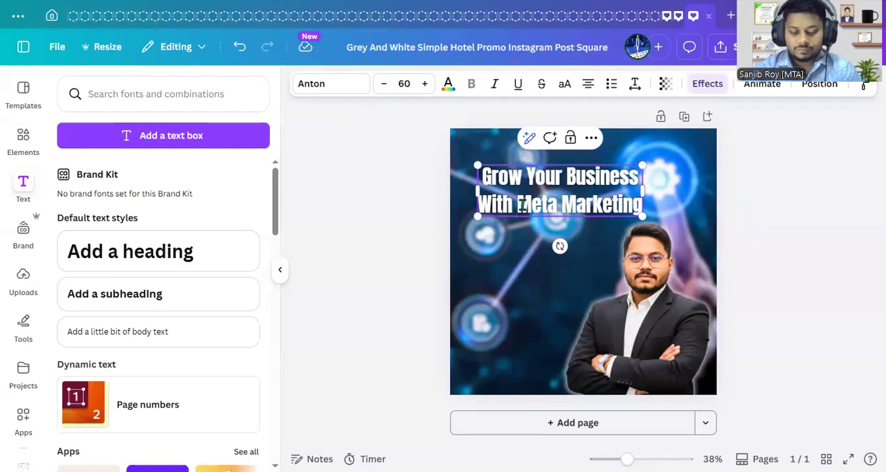
left_click(522, 204)
key("Return")
left_click(761, 224)
left_click_drag(607, 204, 605, 188)
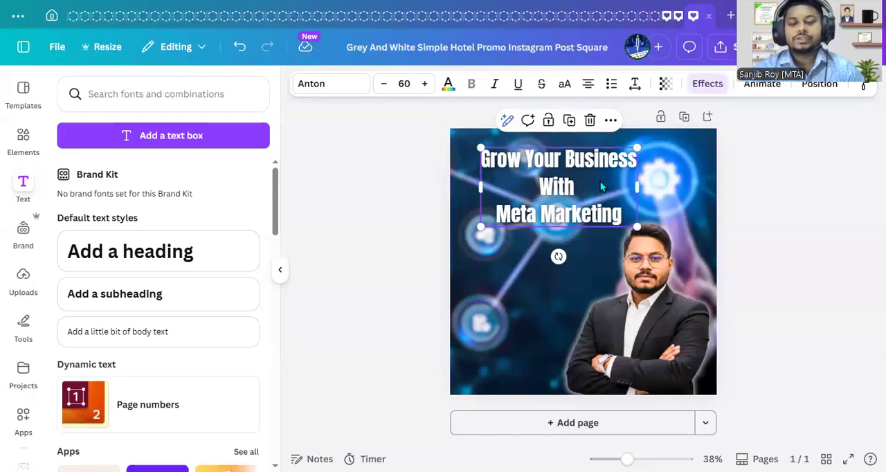
- Duplicate the heading, place the copy directly below it, and colour the original heading's text black
left_click(569, 120)
left_click_drag(562, 182, 563, 261)
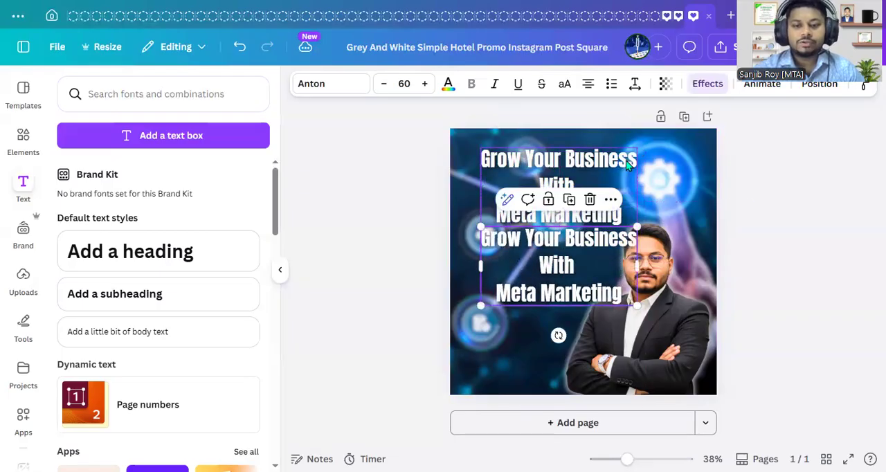
left_click(603, 163)
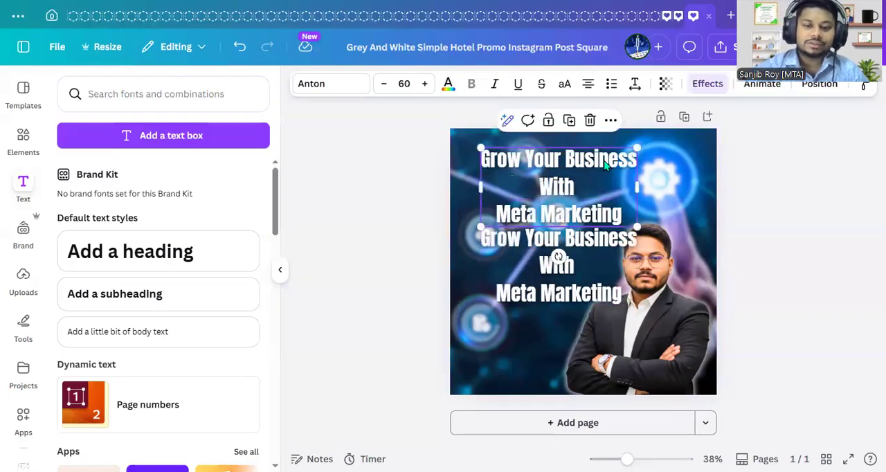
left_click(448, 84)
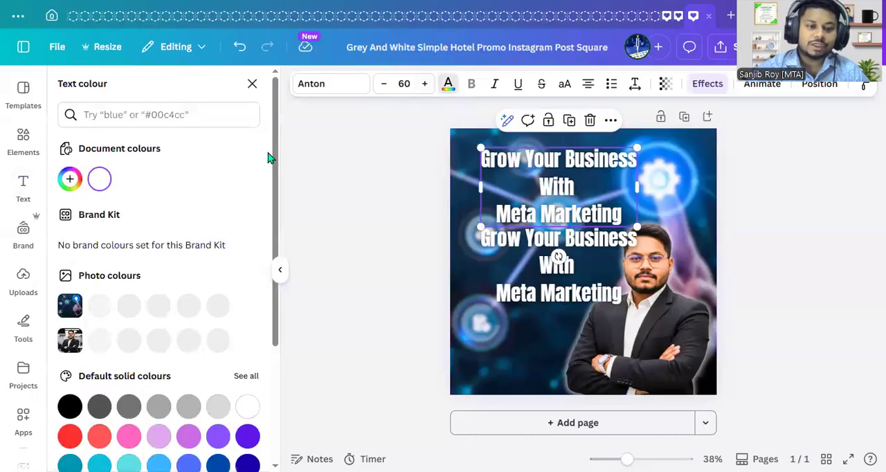
left_click(70, 407)
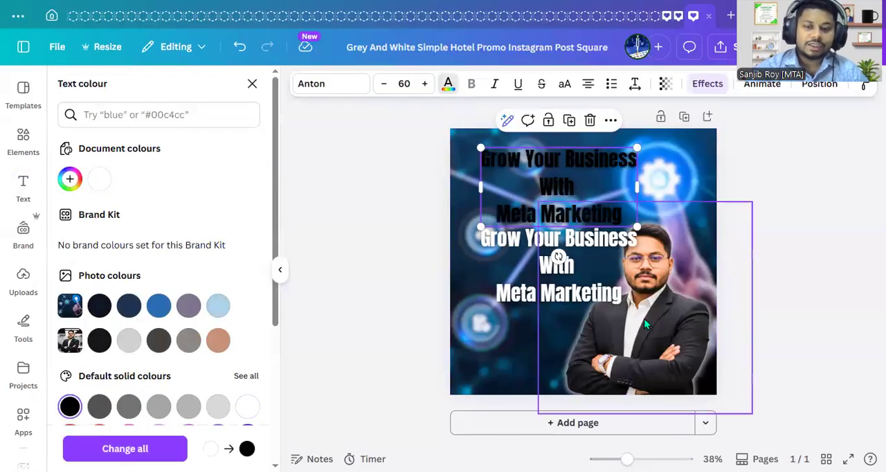
- Recolour only the "Meta Marketing" line of the white heading copy to bright yellow #FFF508
left_click_drag(626, 459, 642, 459)
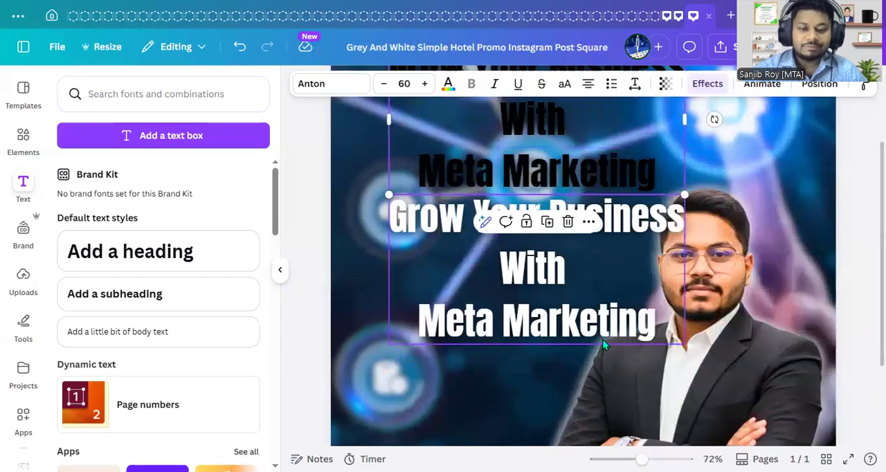
left_click(542, 333)
double_click(539, 327)
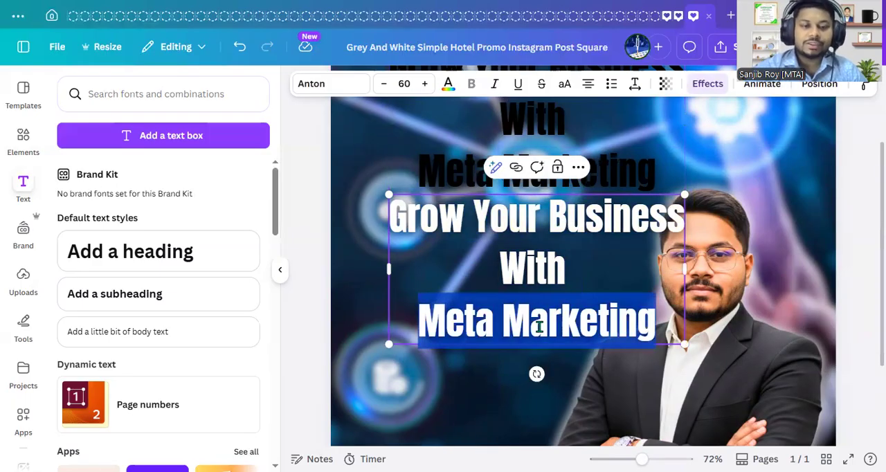
left_click(448, 83)
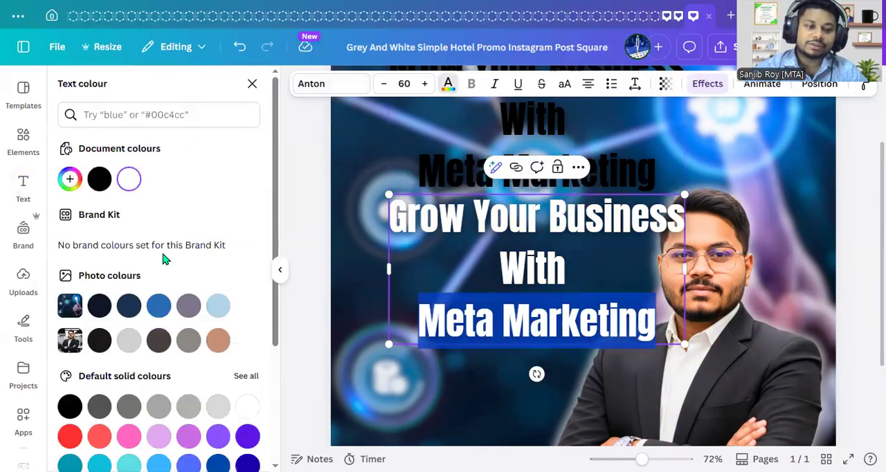
scroll(177, 311, "down", 2)
scroll(173, 365, "up", 2)
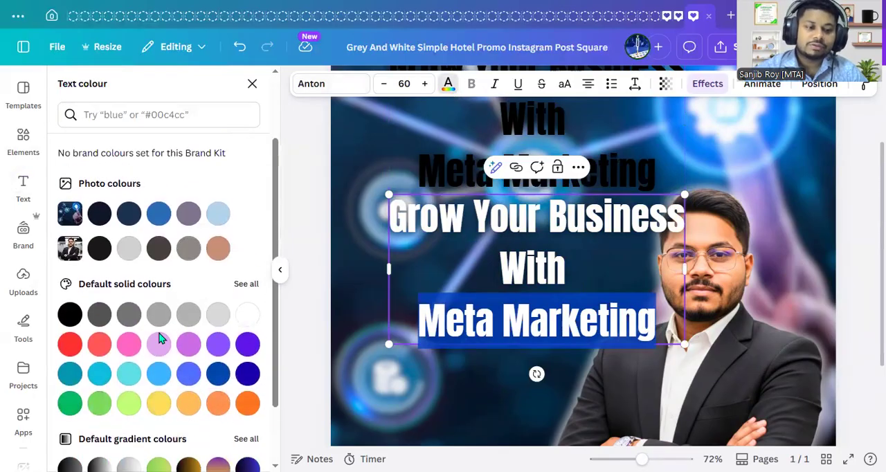
scroll(107, 249, "up", 3)
left_click(69, 178)
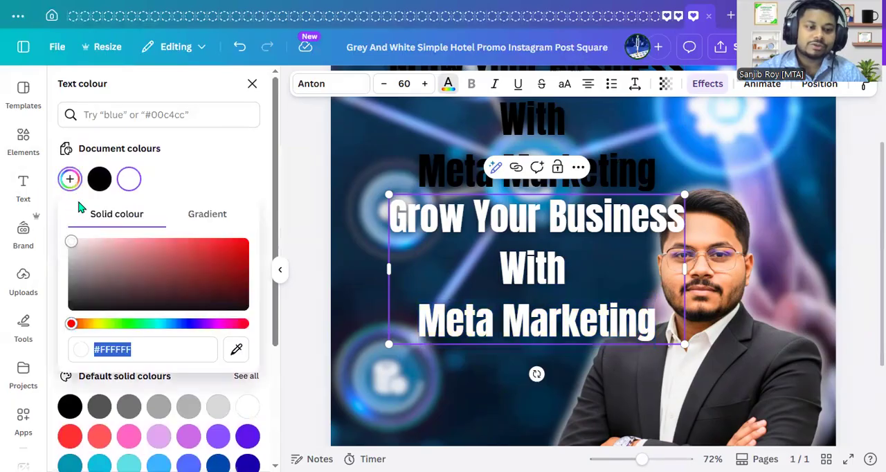
left_click_drag(74, 328, 99, 325)
left_click(240, 242)
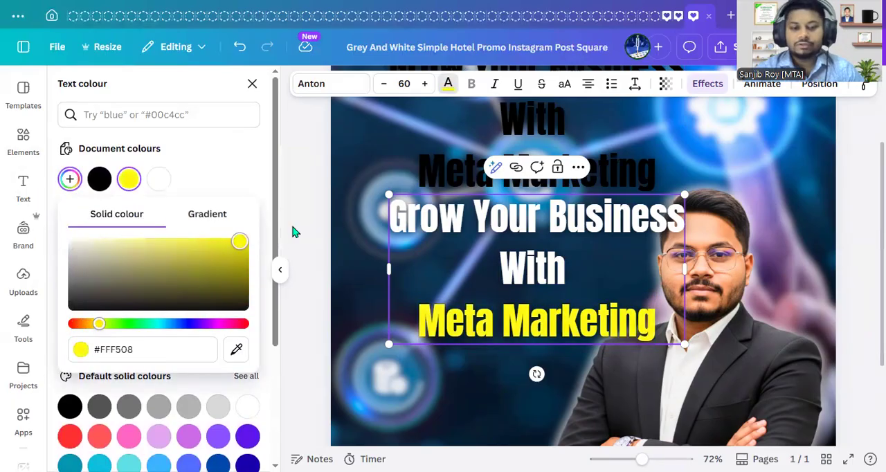
left_click(846, 326)
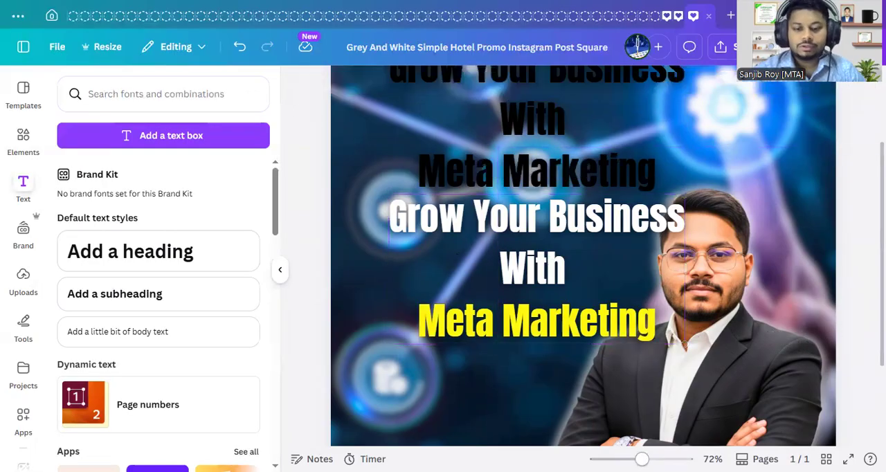
- Move the white and yellow heading over the black one, offset slightly to the right so the black forms a drop shadow
left_click_drag(642, 459, 603, 443)
scroll(616, 416, "up", 1)
left_click_drag(655, 344, 668, 166)
scroll(699, 338, "up", 1)
scroll(692, 294, "up", 1)
left_click_drag(692, 294, 674, 238)
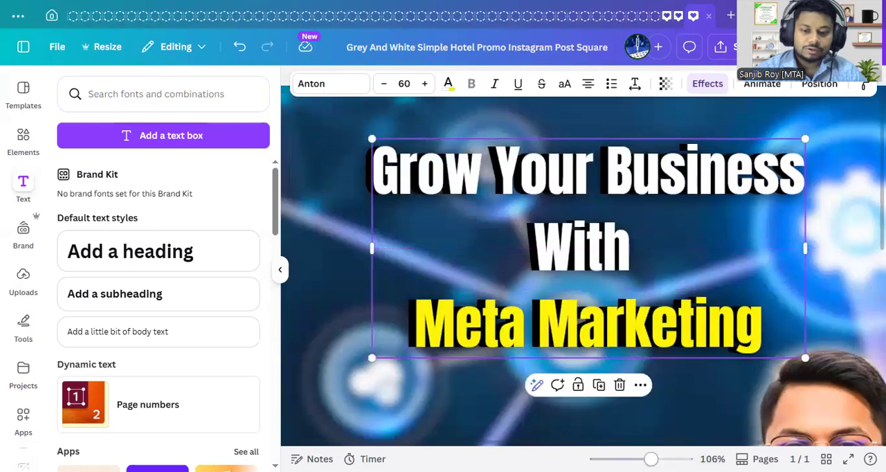
left_click_drag(651, 459, 633, 459)
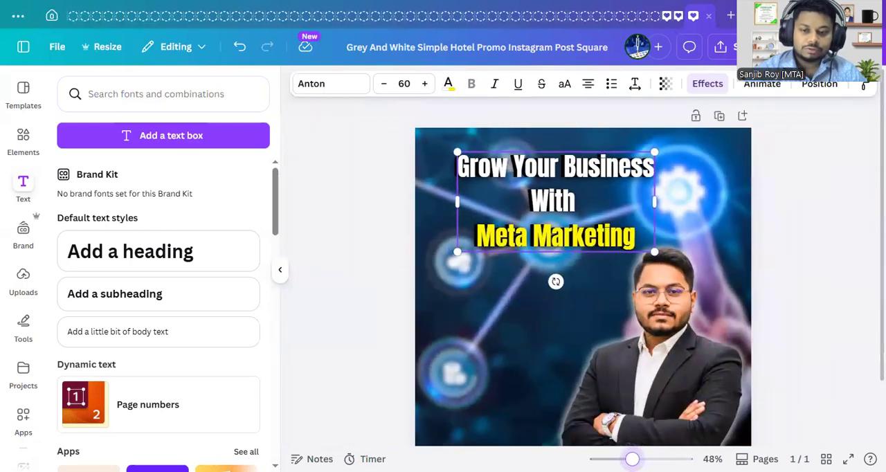
left_click(822, 335)
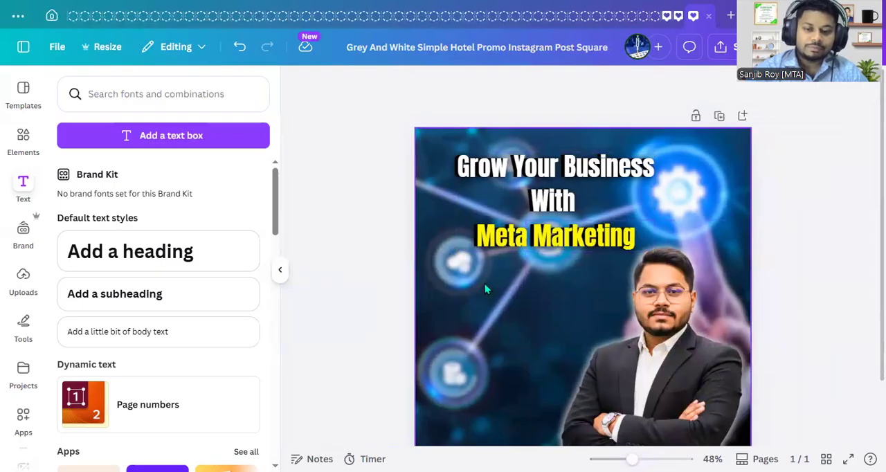
- Select the coloured heading together with its black shadow copy and group them
left_click(487, 166)
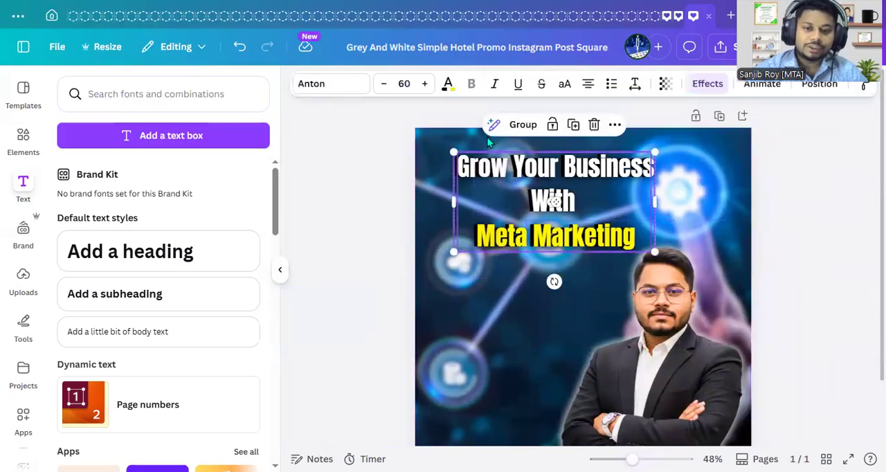
left_click(521, 125)
left_click(854, 251)
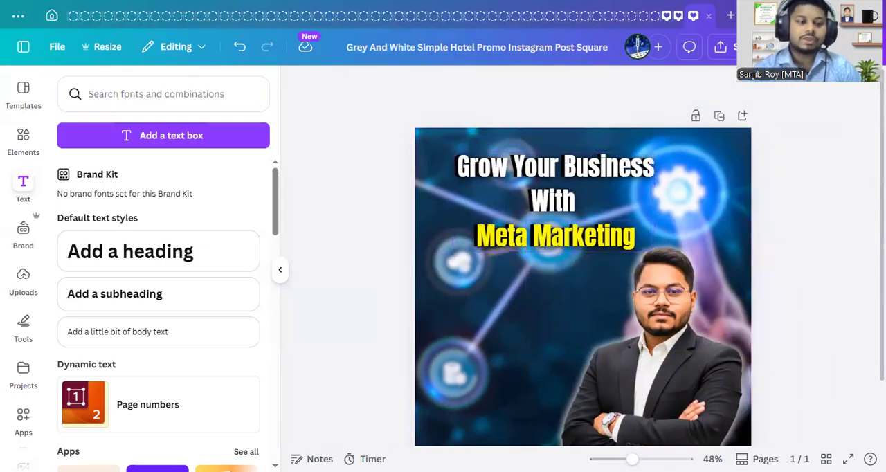
- Search the elements library for "redline" and remove the Photos filter from the search
left_click(19, 142)
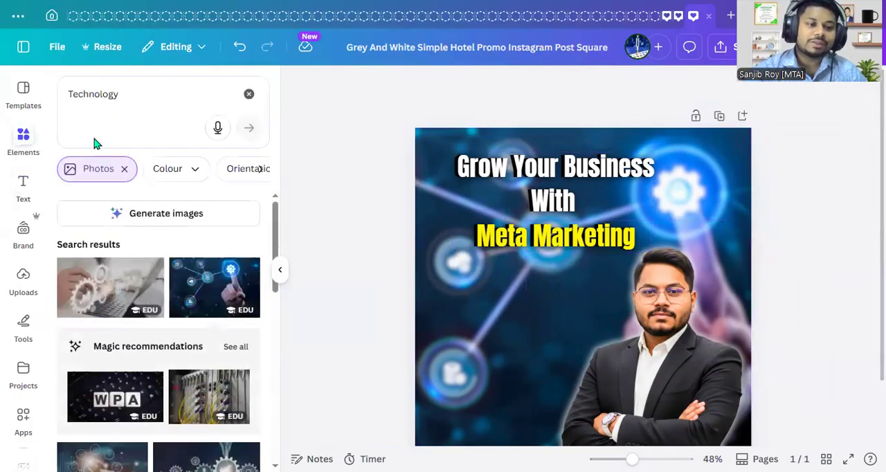
left_click(136, 103)
type("redline")
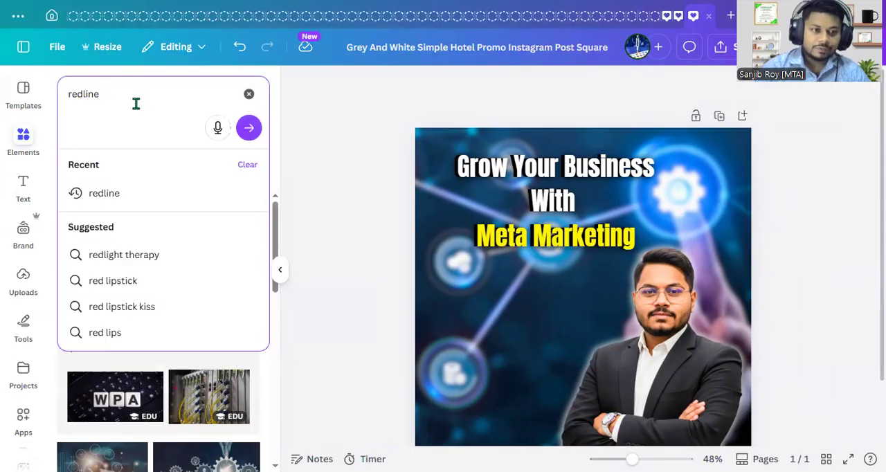
key("Return")
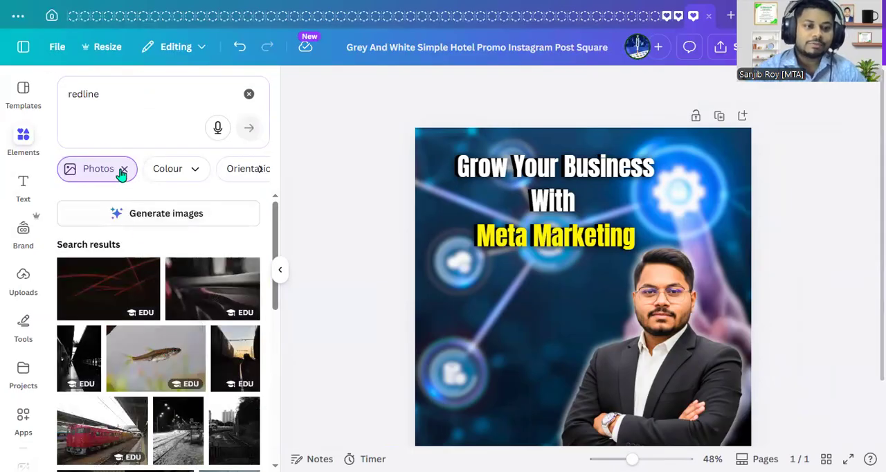
left_click(124, 171)
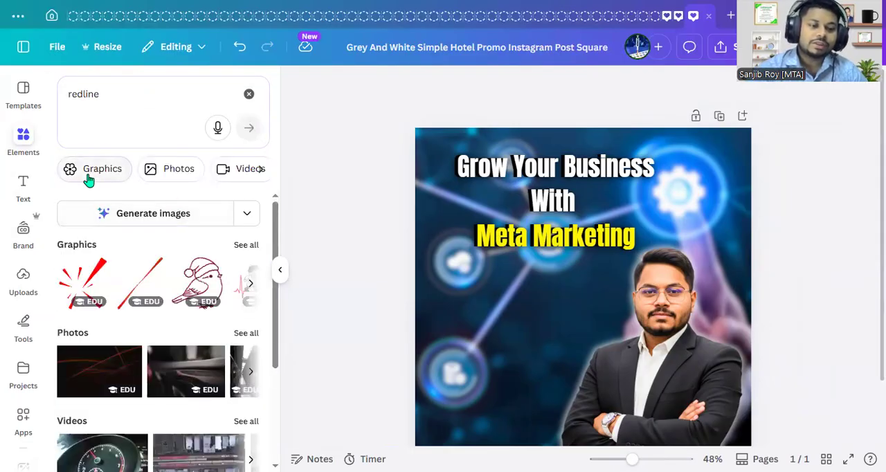
- Limit the element results to graphics, change the search to "red line" and browse the matching graphics
left_click(86, 175)
scroll(129, 419, "down", 5)
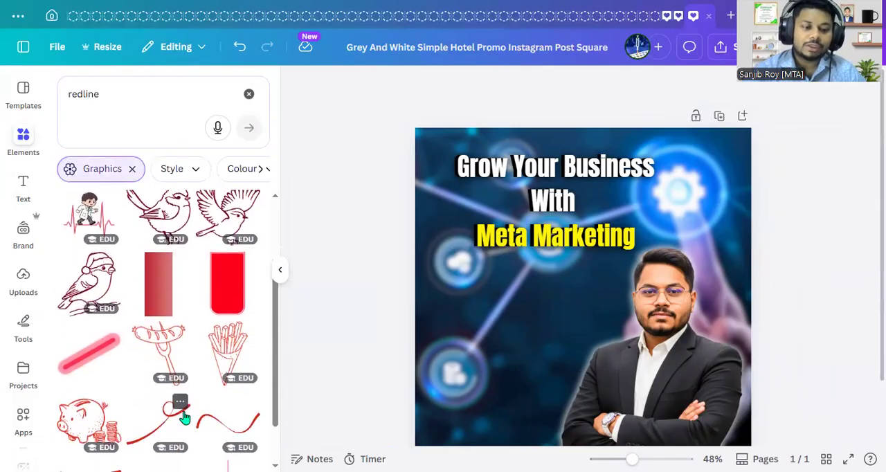
scroll(187, 418, "down", 4)
scroll(191, 419, "down", 3)
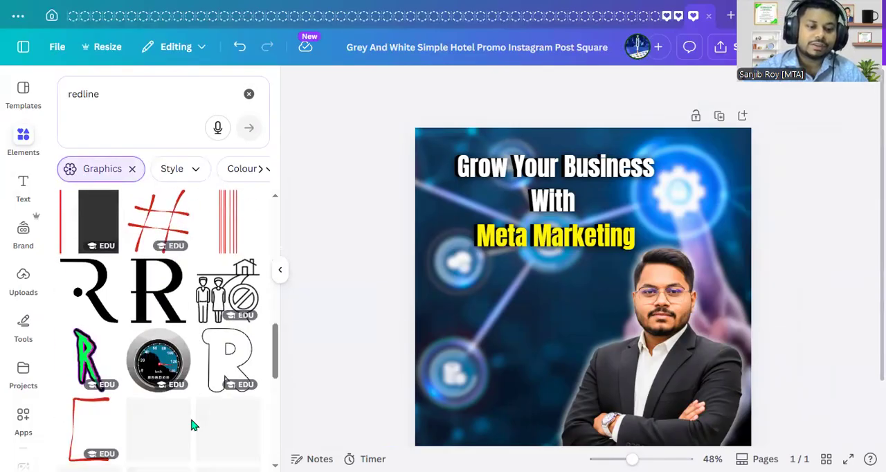
scroll(192, 419, "up", 5)
scroll(193, 424, "up", 5)
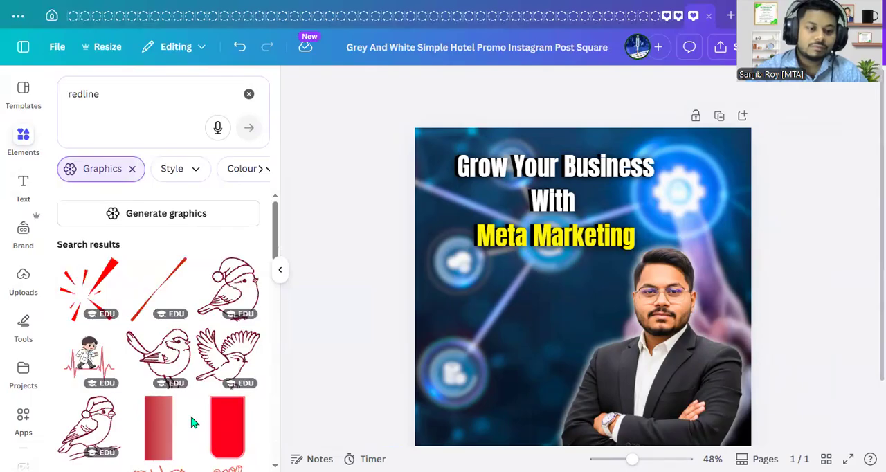
left_click(85, 95)
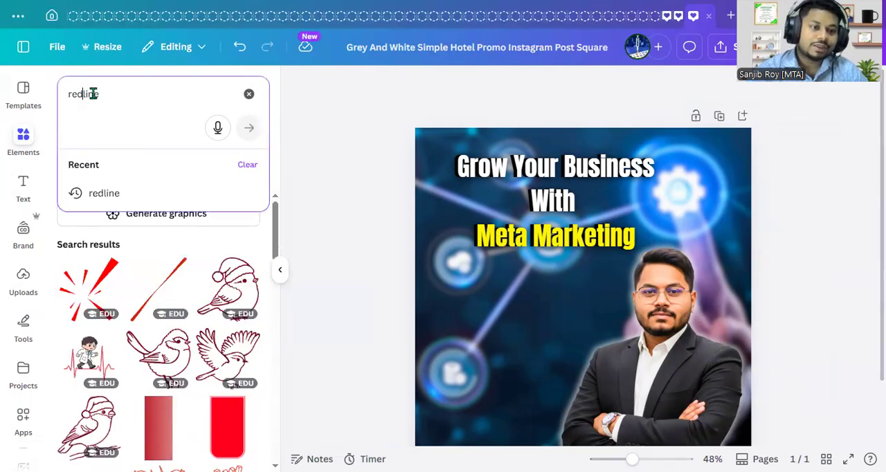
key("Return")
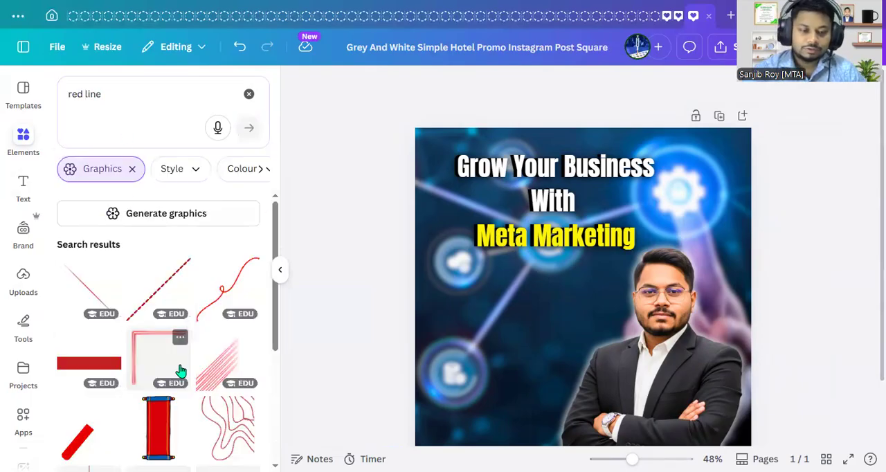
scroll(180, 368, "down", 3)
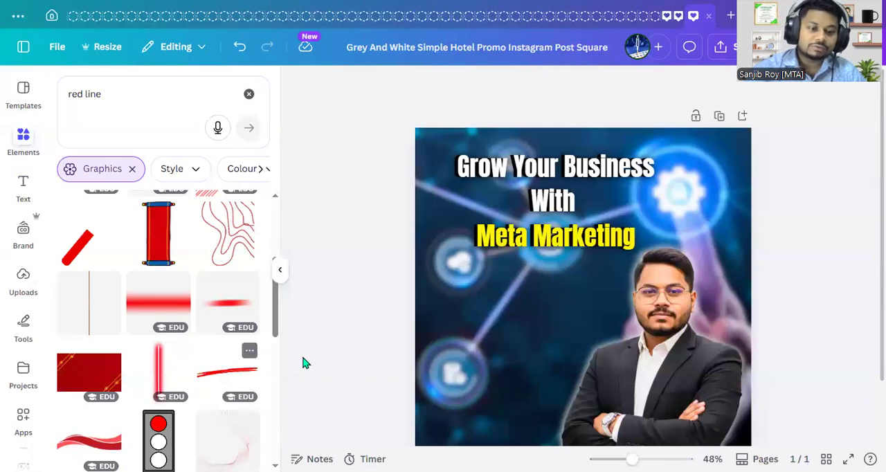
- Add the horizontal blurred red bar graphic and trim it to a narrow strip behind the "Meta Marketing" line
left_click(166, 305)
left_click_drag(590, 310, 575, 255)
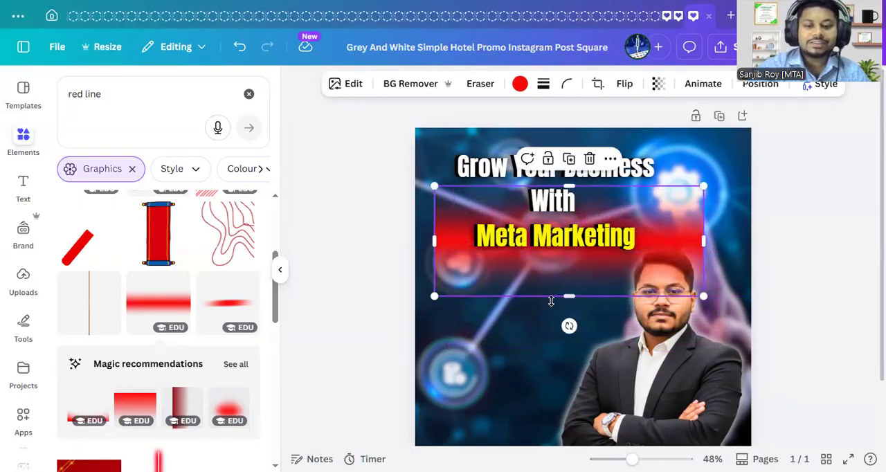
left_click_drag(573, 298, 565, 261)
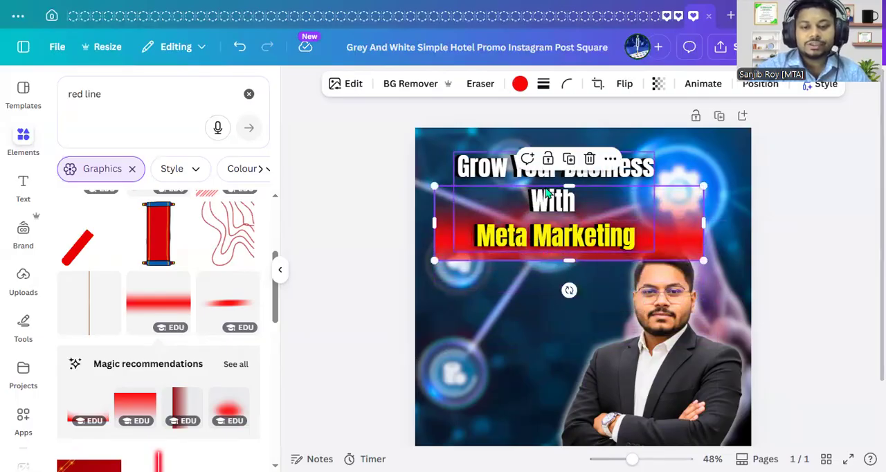
left_click_drag(570, 187, 569, 221)
left_click_drag(567, 261, 567, 255)
left_click_drag(704, 236, 648, 236)
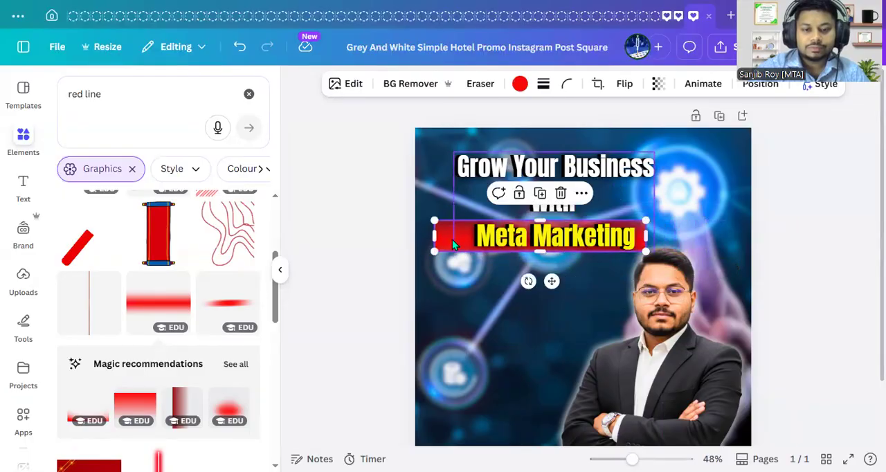
left_click_drag(436, 236, 462, 234)
- Shift the portrait slightly to the right and left-align the white and yellow heading text
left_click_drag(670, 353, 694, 351)
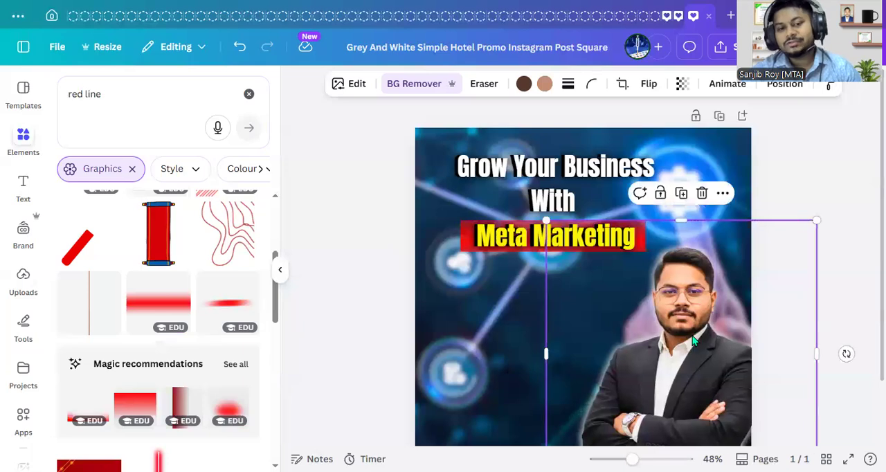
left_click(590, 183)
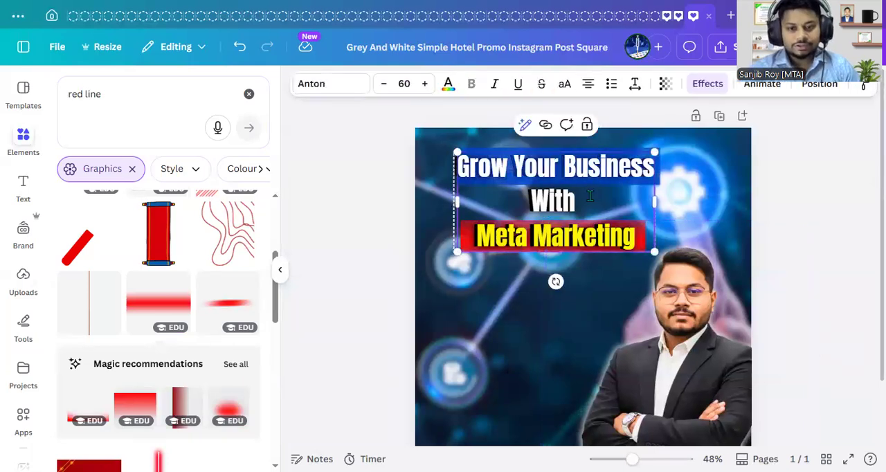
triple_click(621, 200)
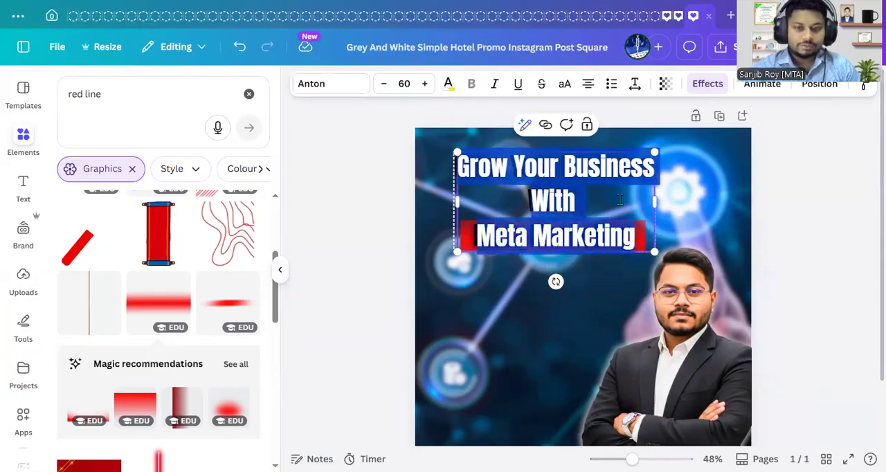
left_click(588, 83)
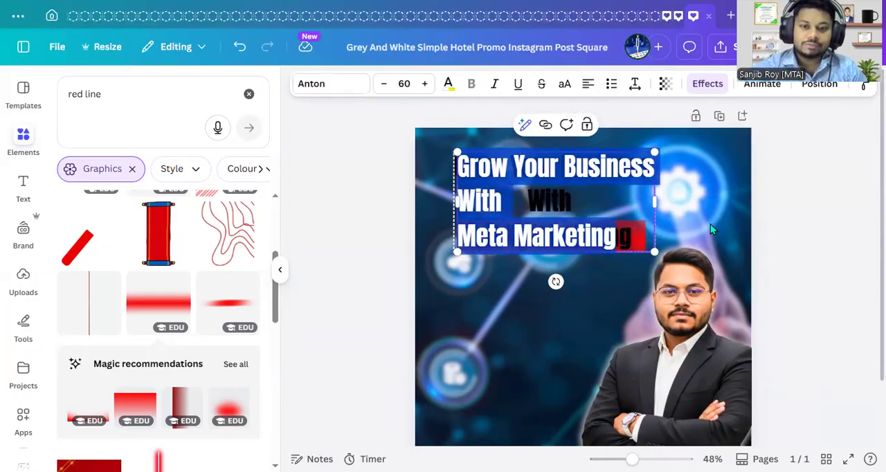
left_click(809, 239)
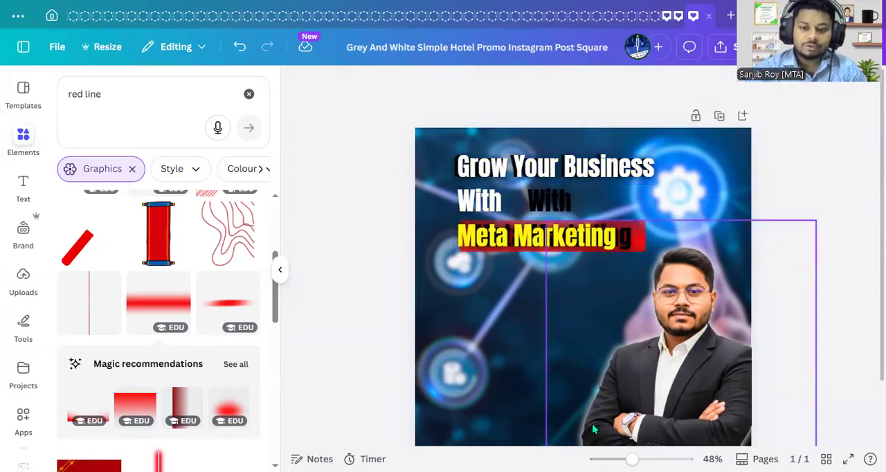
- Move the white and yellow heading off its black shadow copy and left-align the black text
left_click_drag(560, 215, 647, 200)
left_click(527, 193)
left_click(772, 235)
double_click(512, 272)
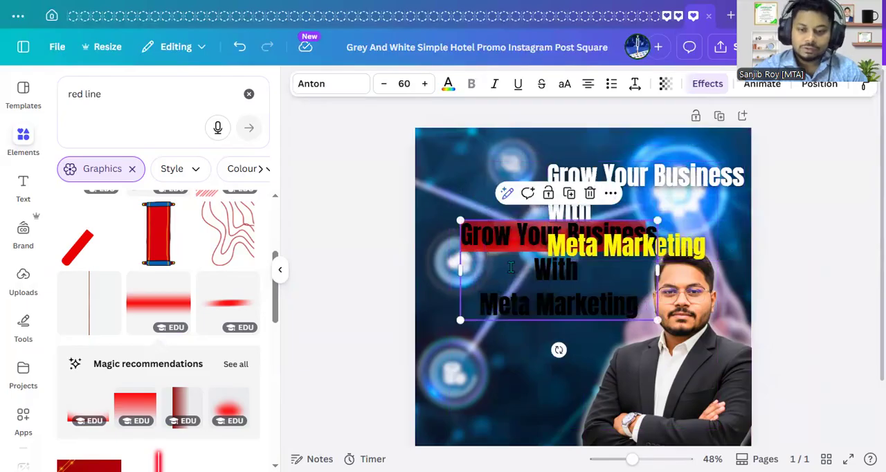
key("ctrl+a")
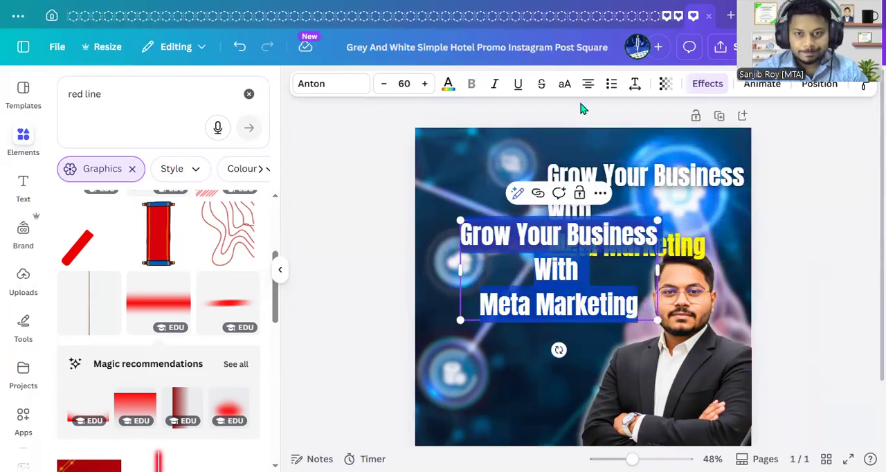
left_click(588, 83)
left_click(797, 293)
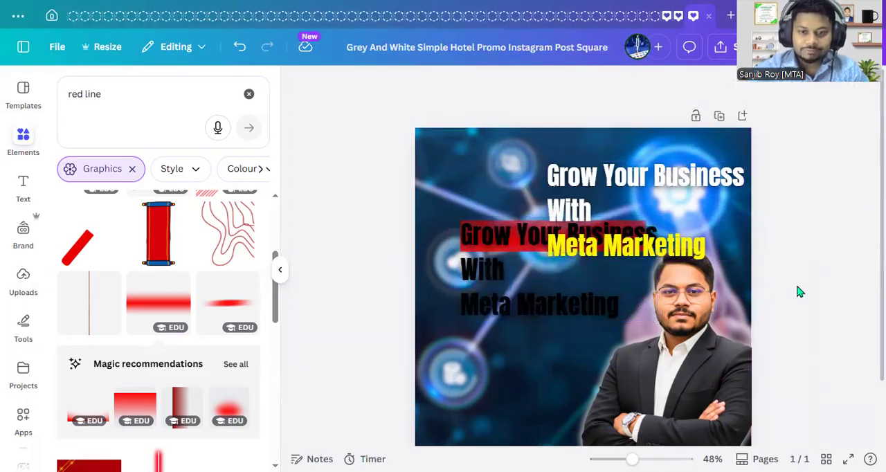
- Move the red bar down to the lower part of the post and the black heading copy back up near the top
left_click_drag(578, 287, 554, 161)
left_click(487, 237)
left_click_drag(471, 277, 451, 381)
left_click_drag(492, 181, 481, 230)
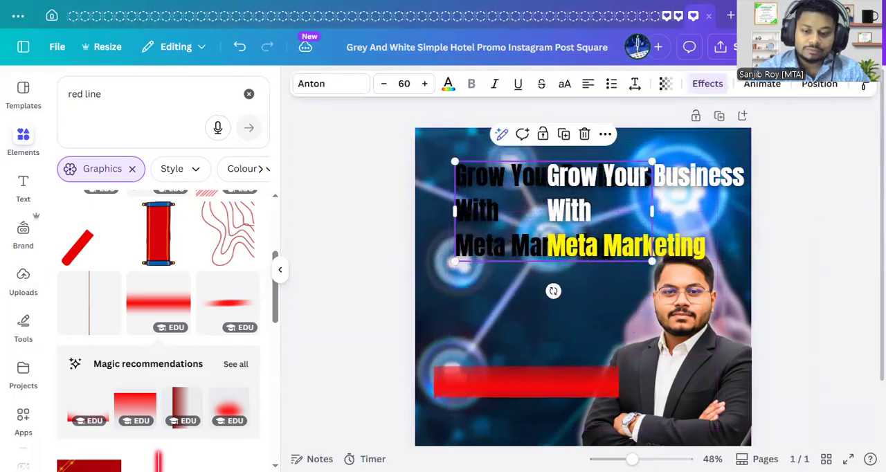
- Place the white and yellow heading over the black copy, offset slightly right and down so the black forms a drop shadow
scroll(526, 188, "up", 5)
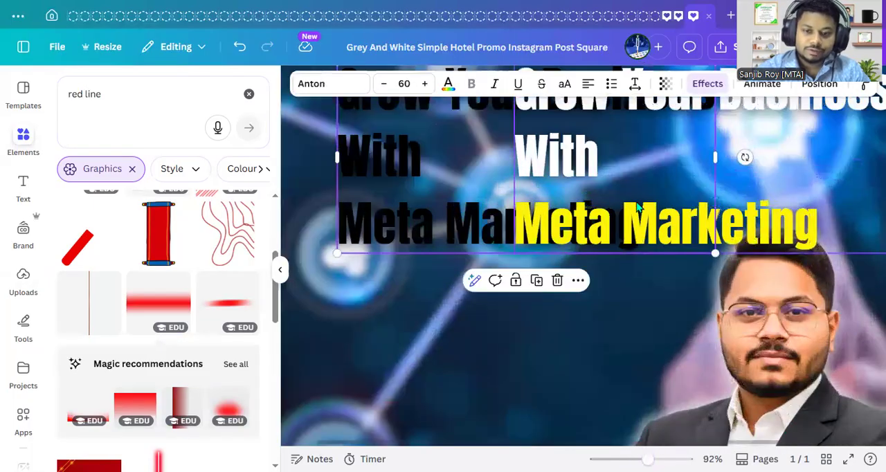
left_click_drag(525, 188, 463, 210)
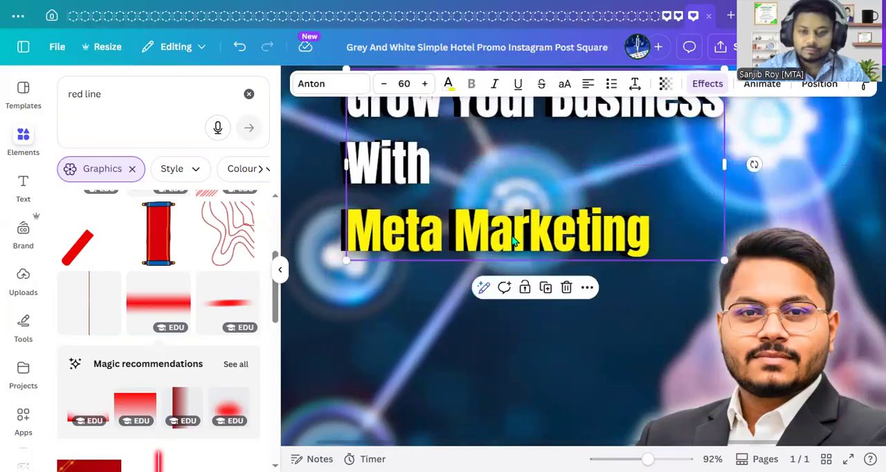
mouse_move(648, 460)
left_mouse_down()
mouse_move(627, 459)
mouse_move(637, 459)
left_mouse_up()
left_click(820, 313)
- Place the red bar behind the yellow "Meta Marketing" line and shift the portrait slightly to the left
left_click_drag(519, 358, 519, 212)
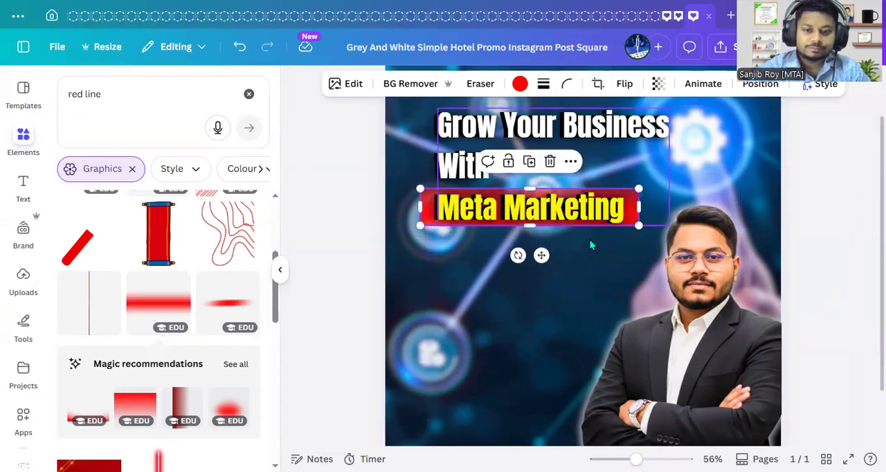
left_click(836, 282)
scroll(583, 262, "down", 3, "ctrl")
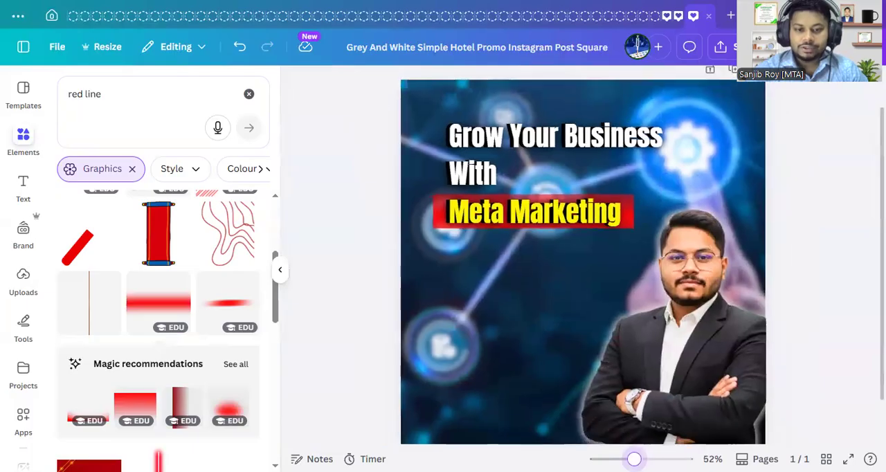
scroll(583, 262, "down", 1, "ctrl")
scroll(583, 261, "down", 3, "ctrl")
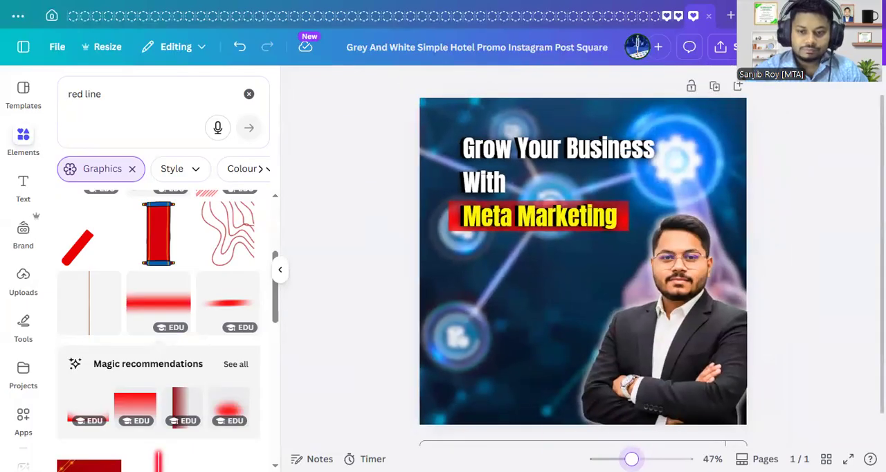
left_click(696, 330)
left_click(827, 285)
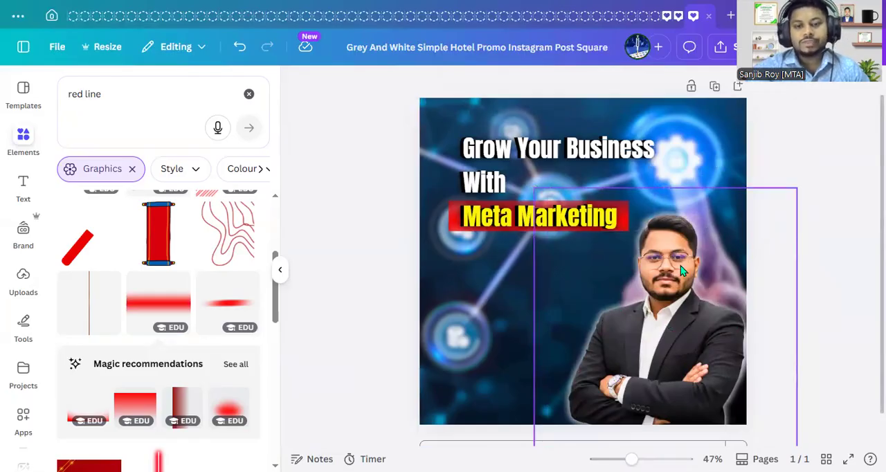
- Search the graphics for "facebook icon" and browse the matching icons
triple_click(140, 98)
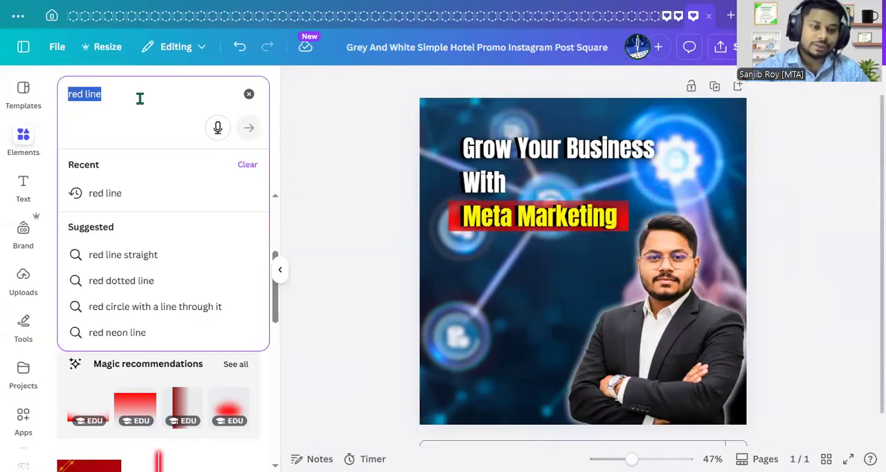
type("fa")
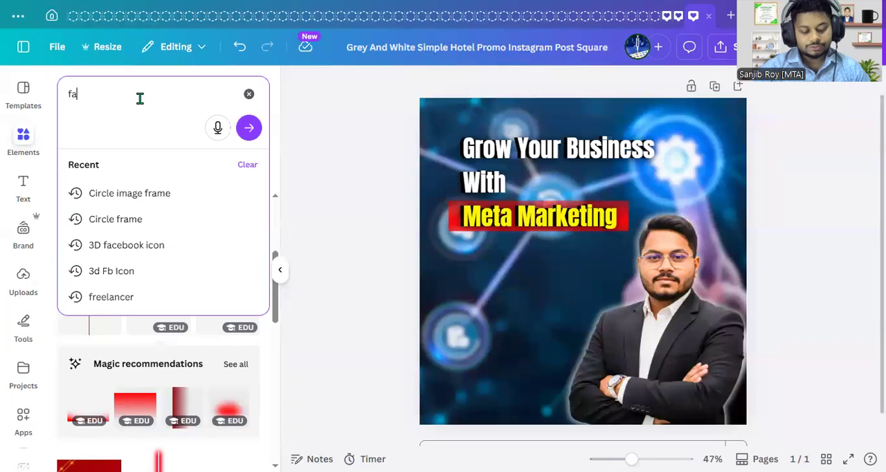
type("ce")
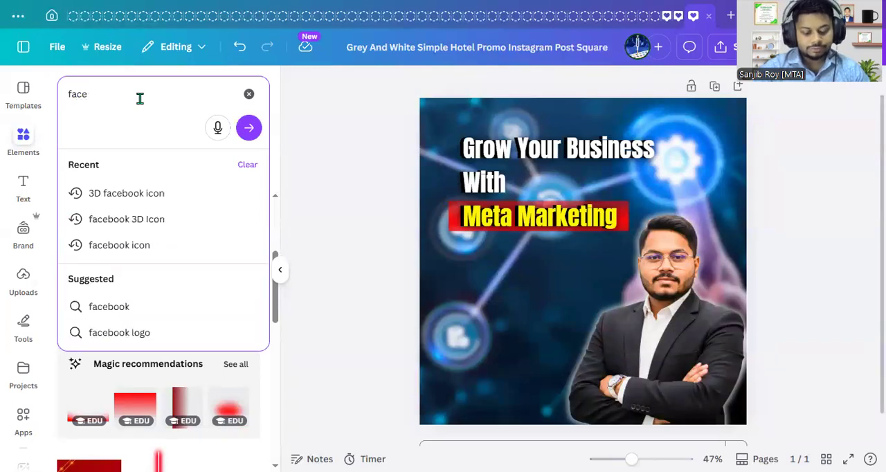
type("boook")
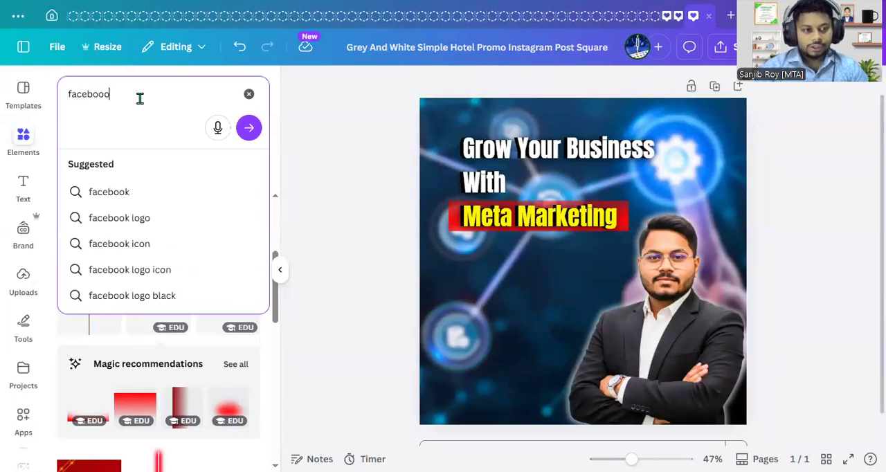
key("BackSpace")
type("ok ico")
key("Return")
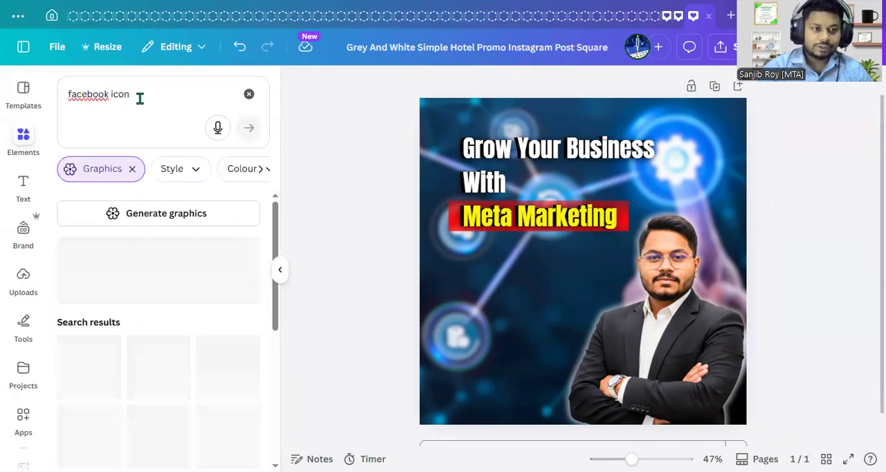
scroll(214, 304, "down", 2)
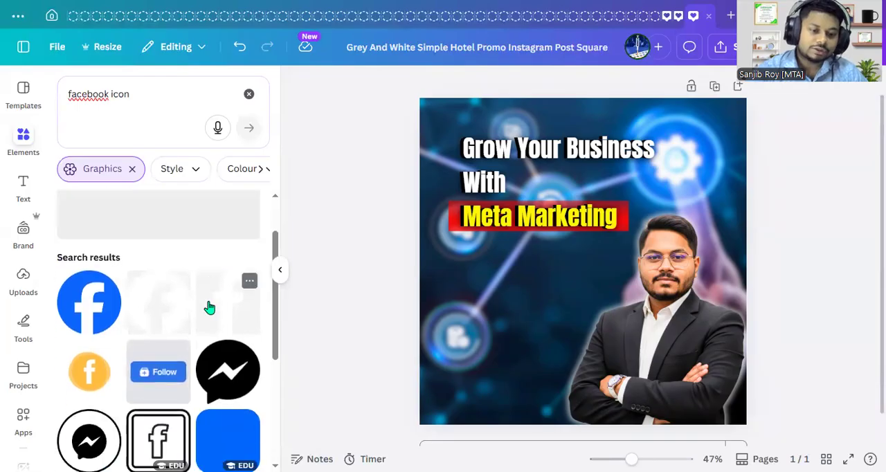
- Add the round blue Facebook icon below the heading, beside the portrait, and shrink it to about half its size
left_click(88, 301)
left_click_drag(566, 298, 517, 339)
left_click(606, 235)
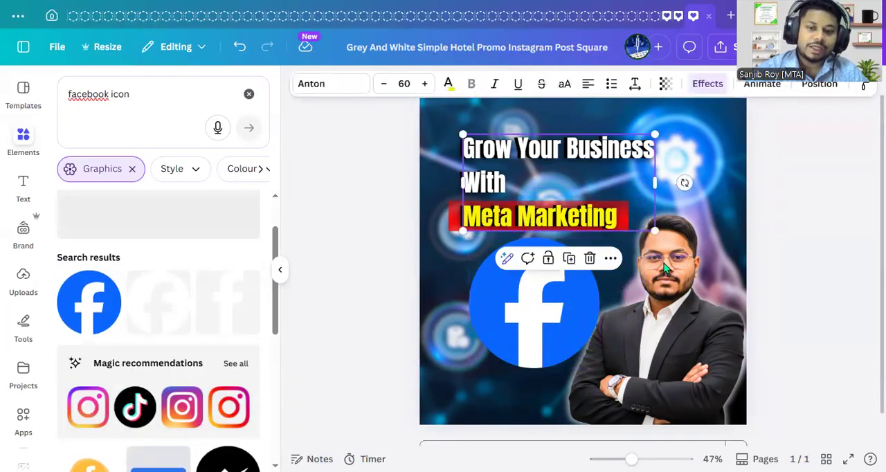
left_click(828, 269)
left_click(583, 263)
left_click_drag(600, 238, 539, 299)
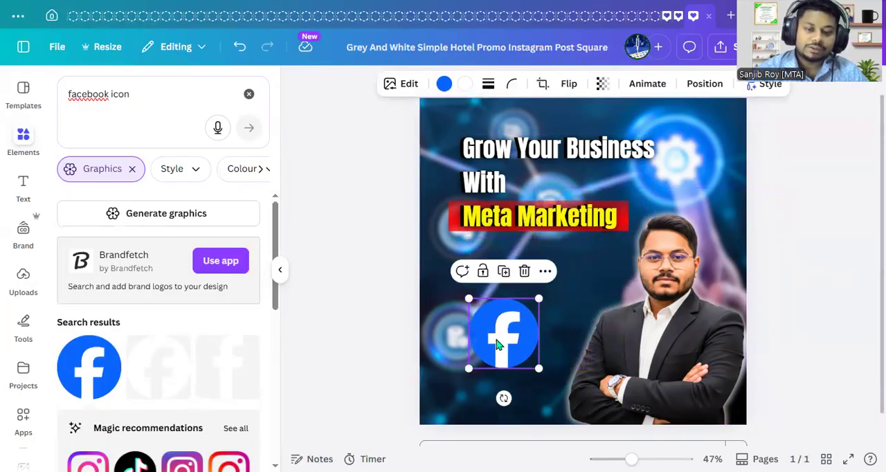
- Apply the realistic 3D Art Style Match to the blue Facebook icon
left_click(405, 85)
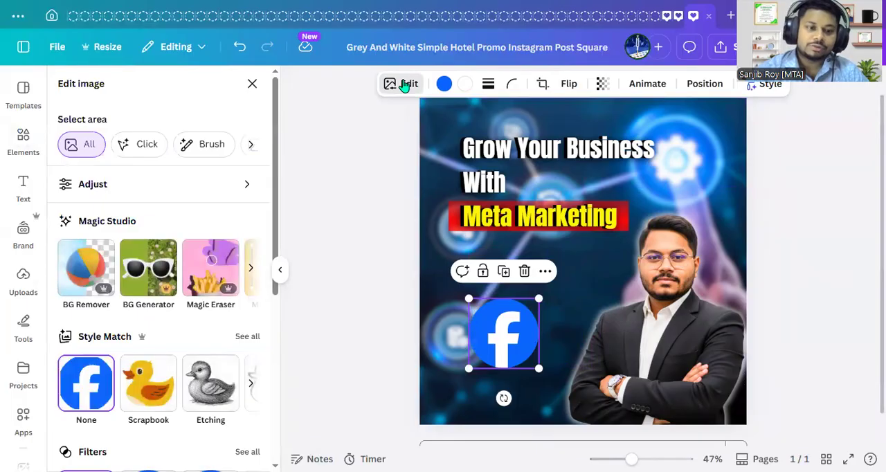
scroll(104, 388, "down", 3)
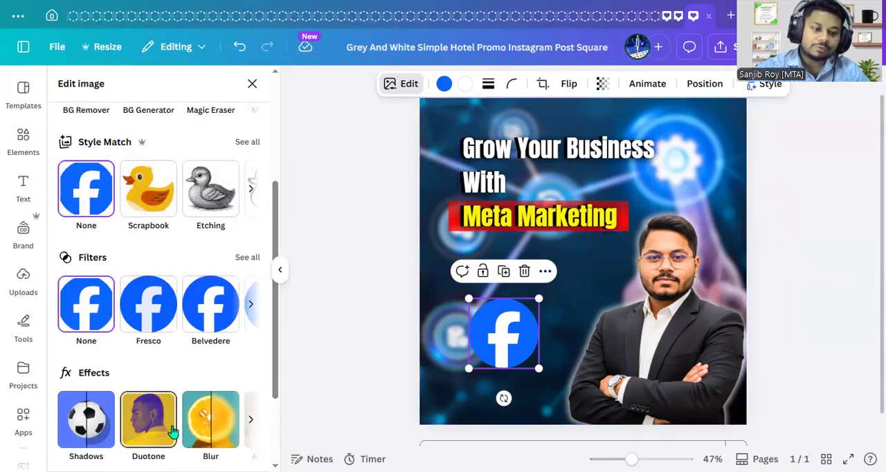
scroll(173, 431, "down", 2)
scroll(173, 431, "up", 2)
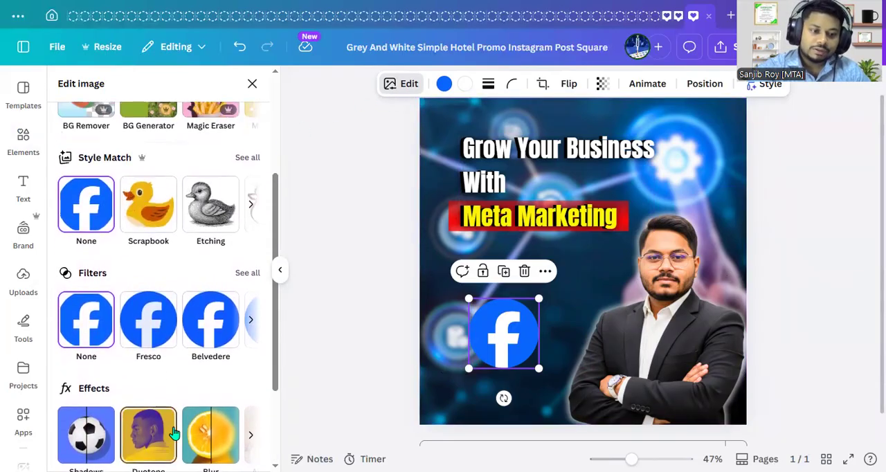
scroll(173, 432, "down", 1)
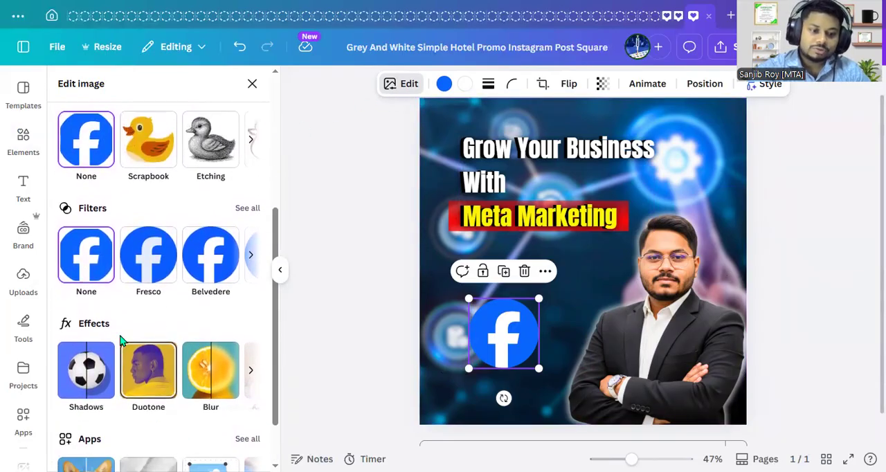
left_click(254, 376)
scroll(188, 380, "up", 3)
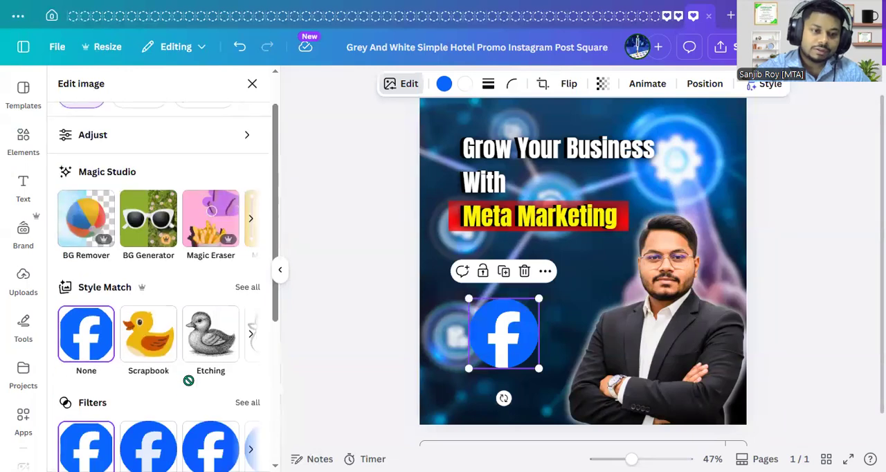
left_click(254, 288)
scroll(198, 382, "down", 10)
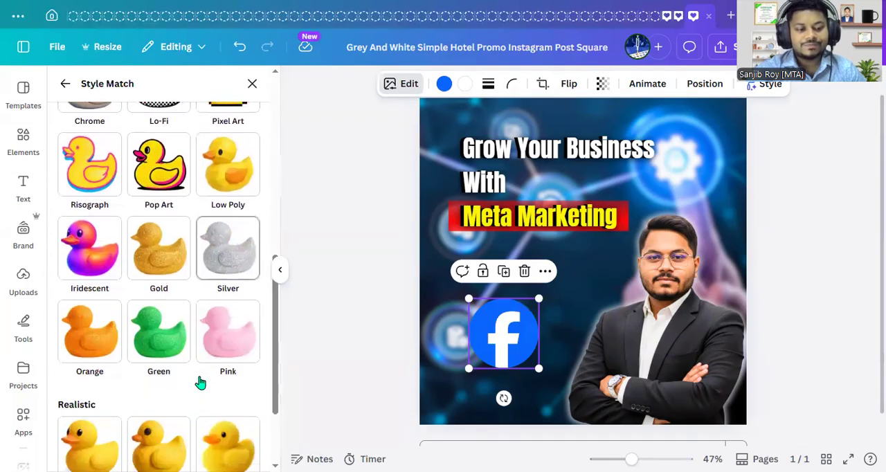
left_click(95, 350)
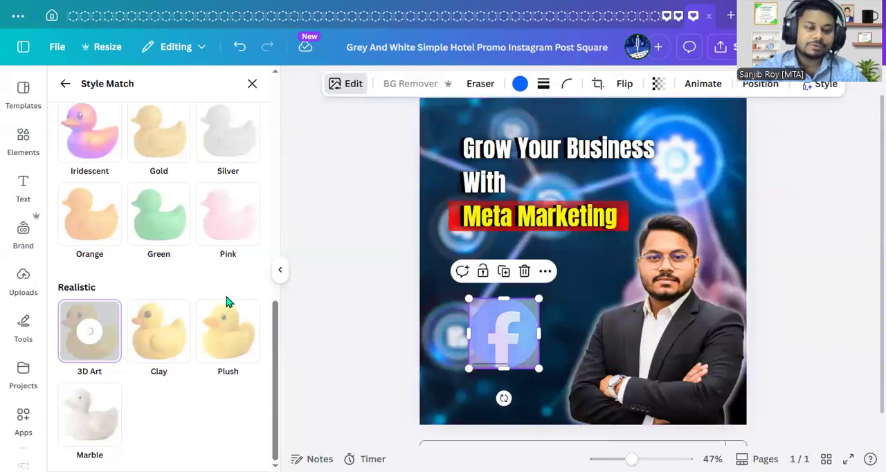
- Search the graphics for "instagram icon" and browse the matching icons
left_click(25, 138)
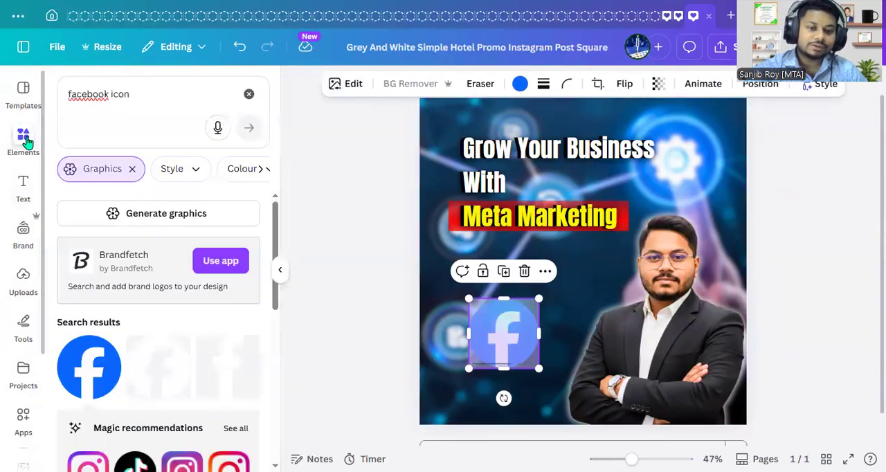
triple_click(136, 94)
type("in")
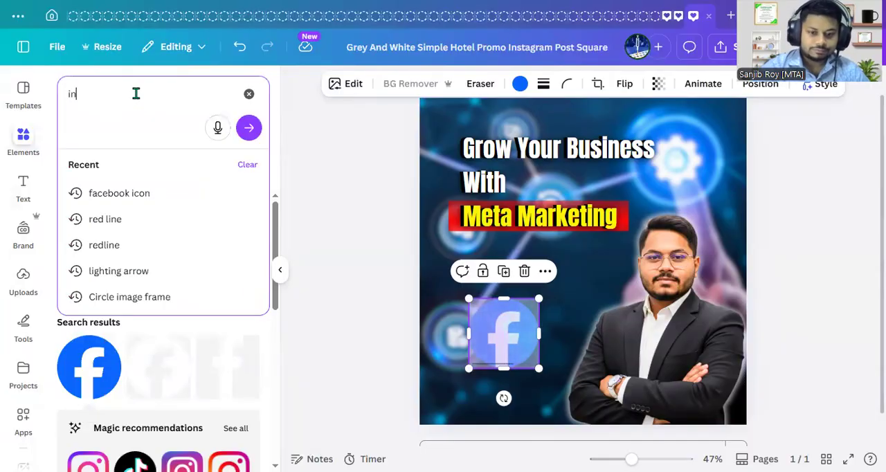
type("sta")
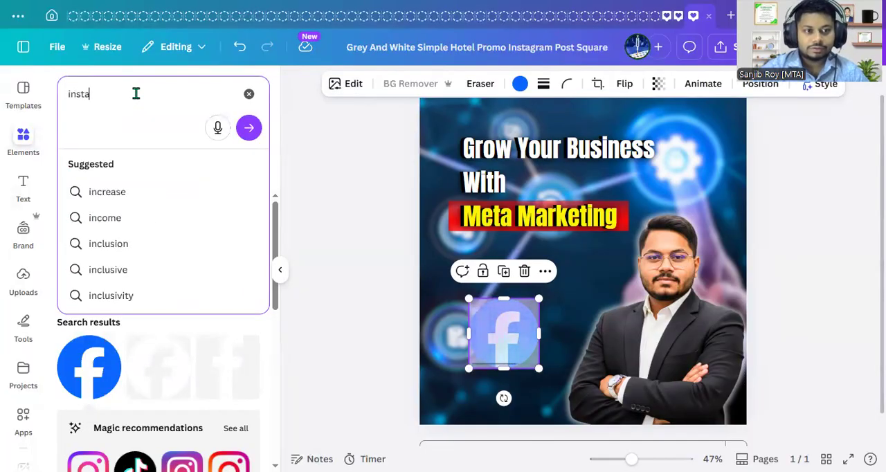
type("gram icon")
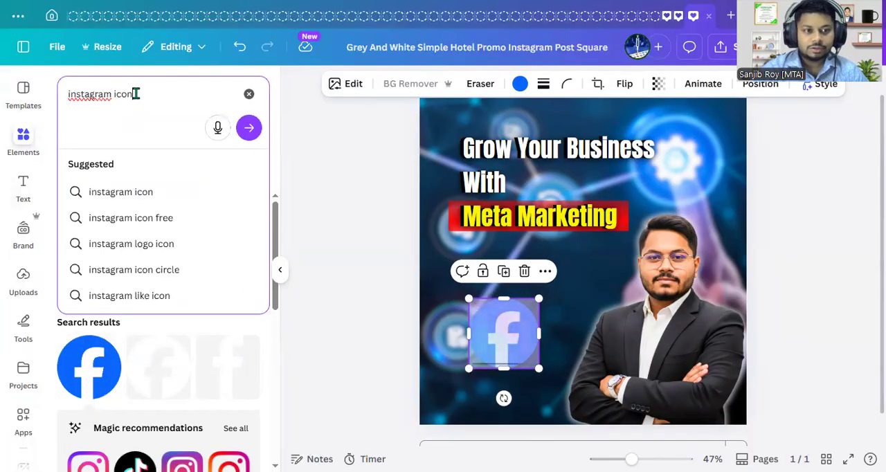
key("Return")
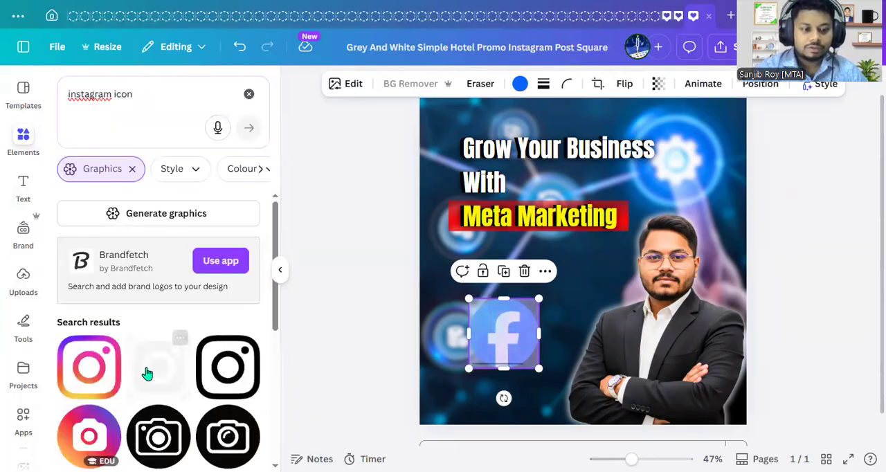
scroll(145, 370, "down", 3)
scroll(155, 352, "up", 3)
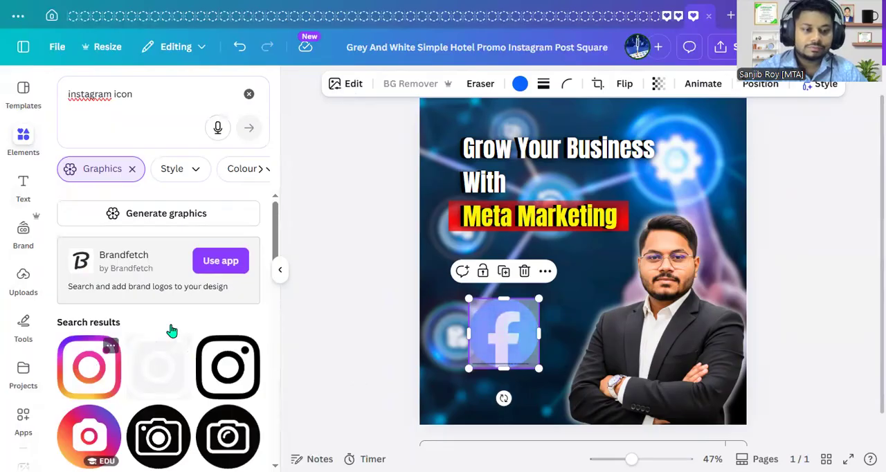
left_click(131, 171)
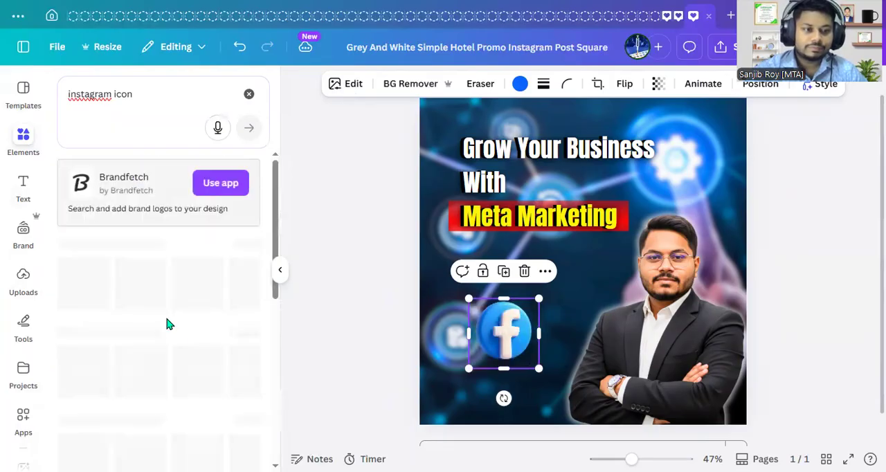
scroll(240, 335, "down", 1)
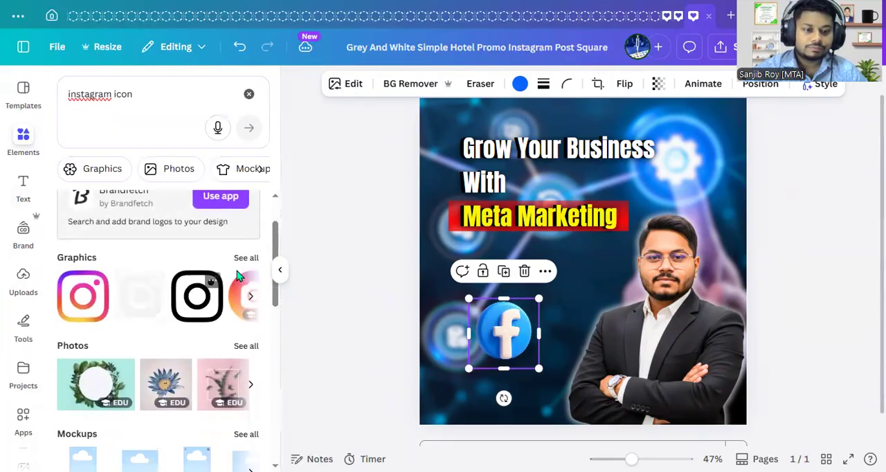
left_click(83, 296)
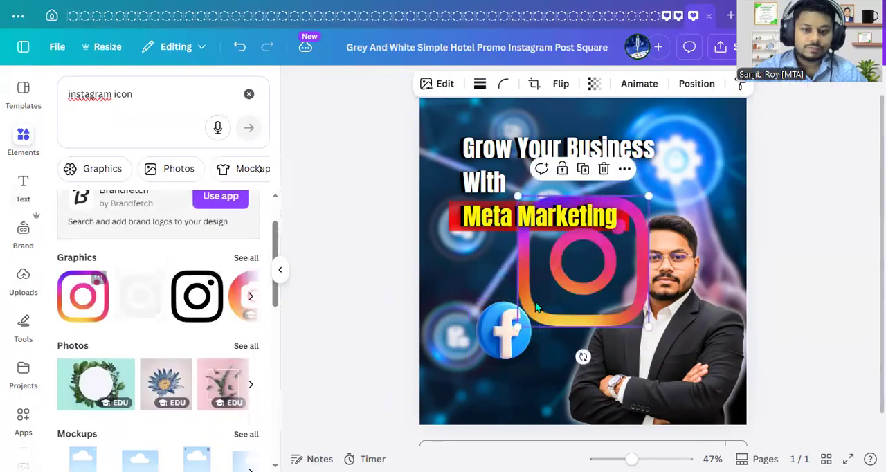
left_click(604, 169)
left_click(246, 258)
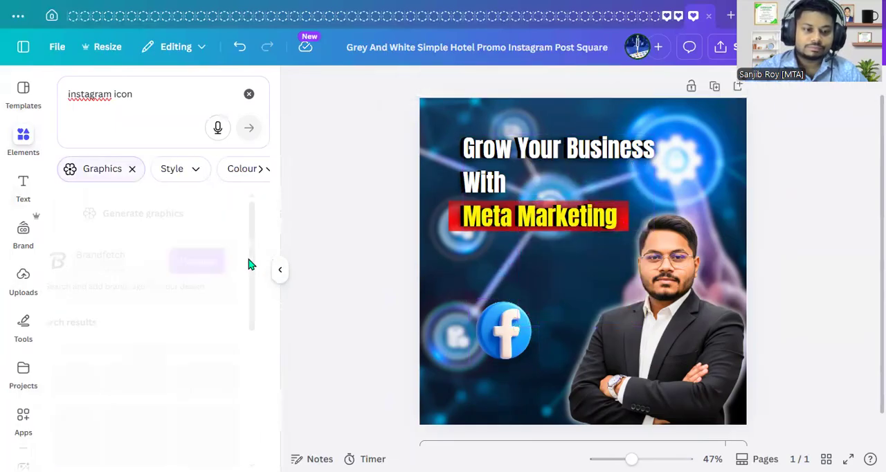
- Add the gradient Instagram icon from the graphics results below the heading and shrink it to about a third of its size
scroll(208, 388, "down", 4)
scroll(211, 422, "up", 5)
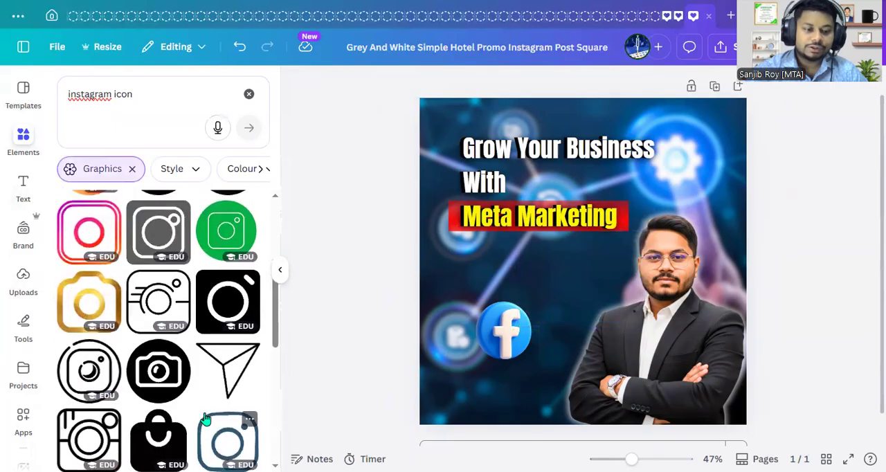
left_click(97, 364)
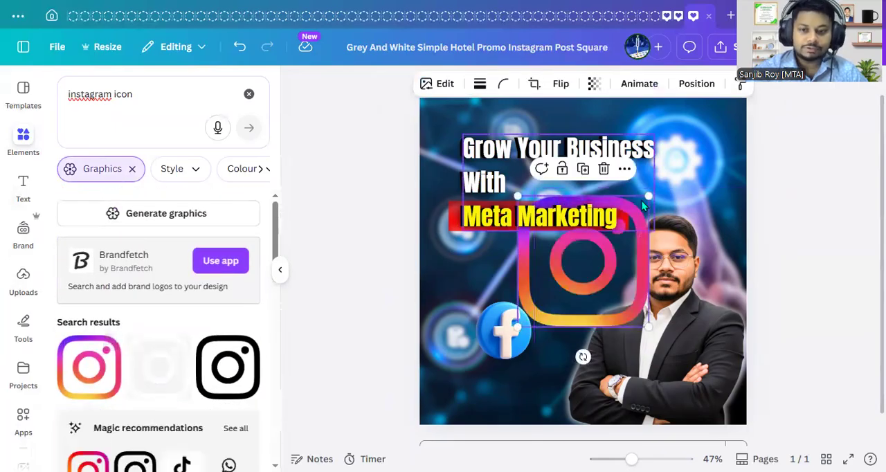
left_click_drag(648, 197, 569, 262)
- Tilt the 3D Facebook icon slightly counter-clockwise and place a smaller duplicate of it beside the heading's first line
left_click(487, 337)
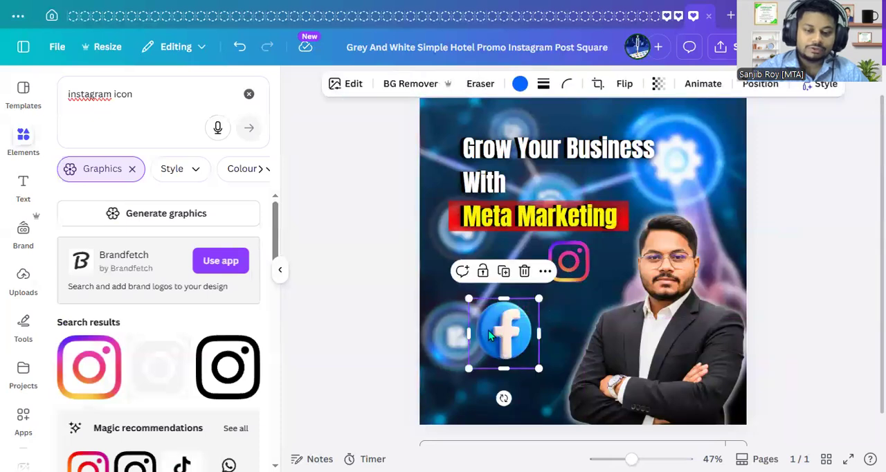
left_click_drag(504, 398, 533, 405)
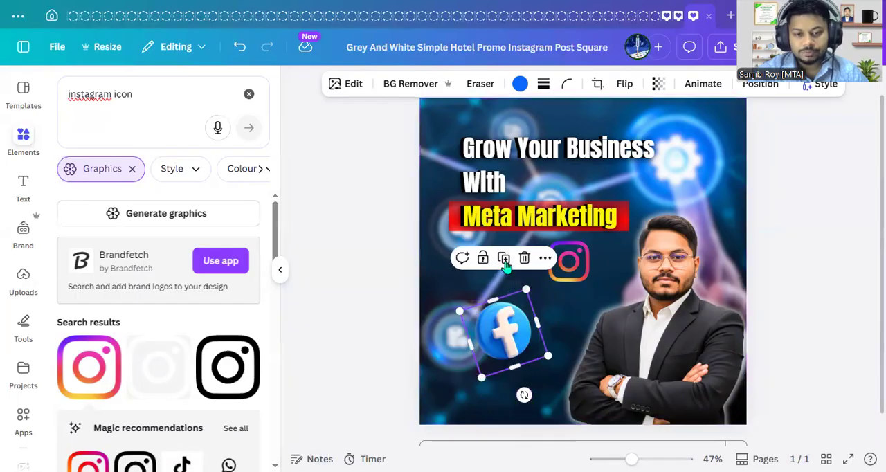
left_click(504, 261)
left_click_drag(519, 346, 679, 163)
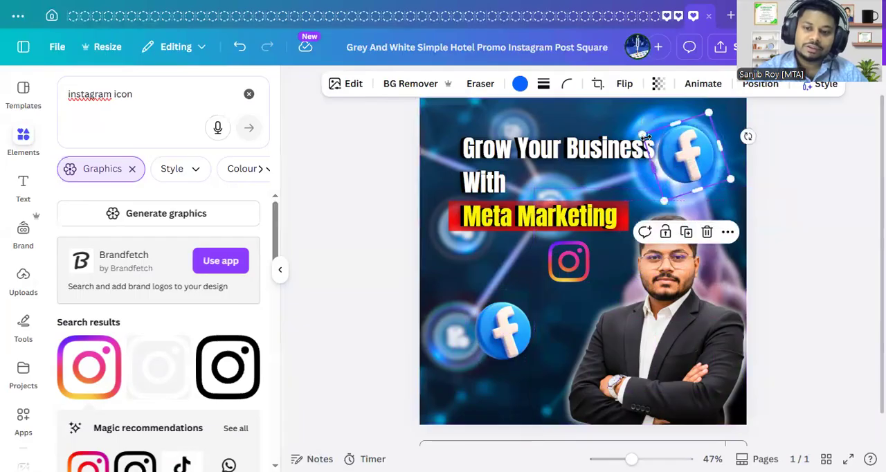
left_click_drag(644, 133, 665, 146)
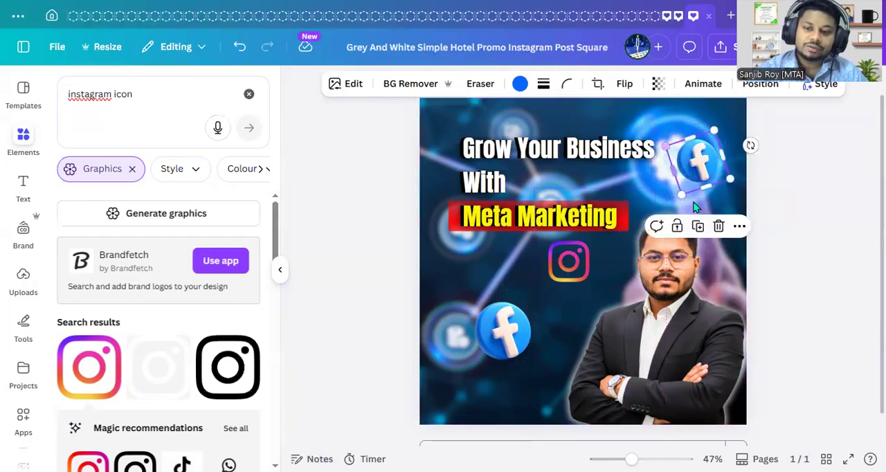
- Tilt the small Facebook copy clockwise over the background's glowing gear and move the larger Facebook icon slightly down and left
left_click_drag(700, 170, 673, 149)
left_click_drag(724, 124, 714, 170)
left_click_drag(677, 146, 696, 148)
left_click_drag(504, 331, 491, 359)
- Apply the 3D Art Style Match to the Instagram icon and place it above the larger Facebook icon
left_click_drag(568, 278, 554, 298)
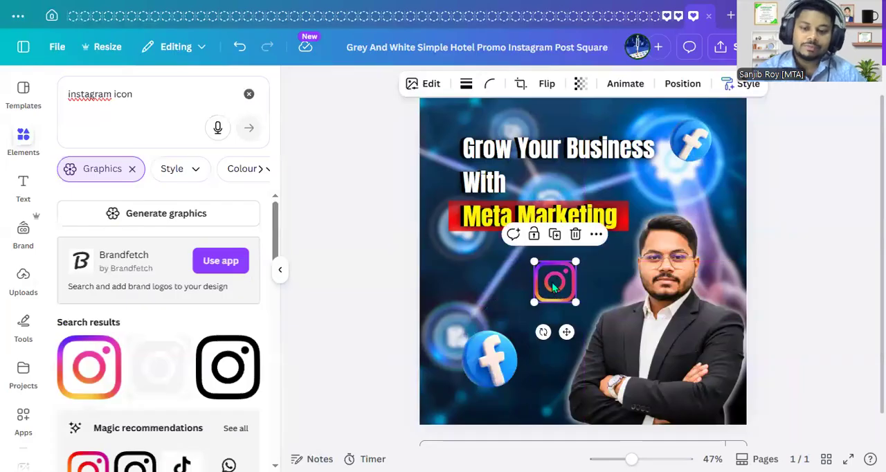
left_click(425, 88)
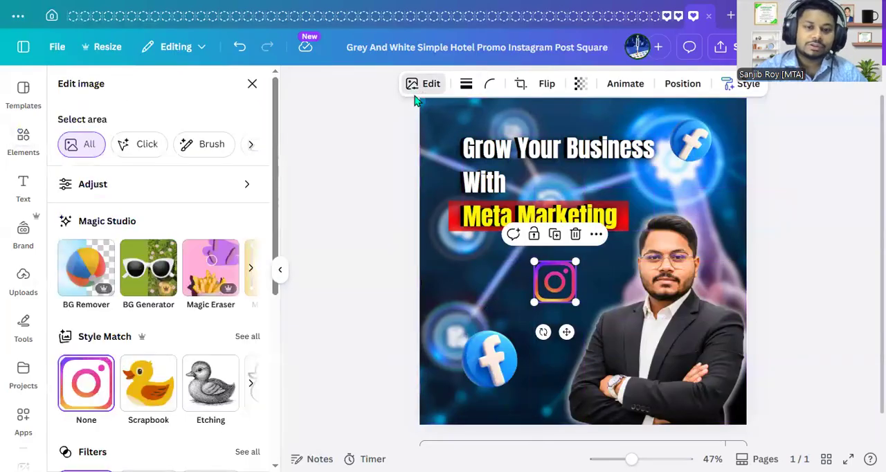
left_click(242, 339)
scroll(216, 392, "down", 8)
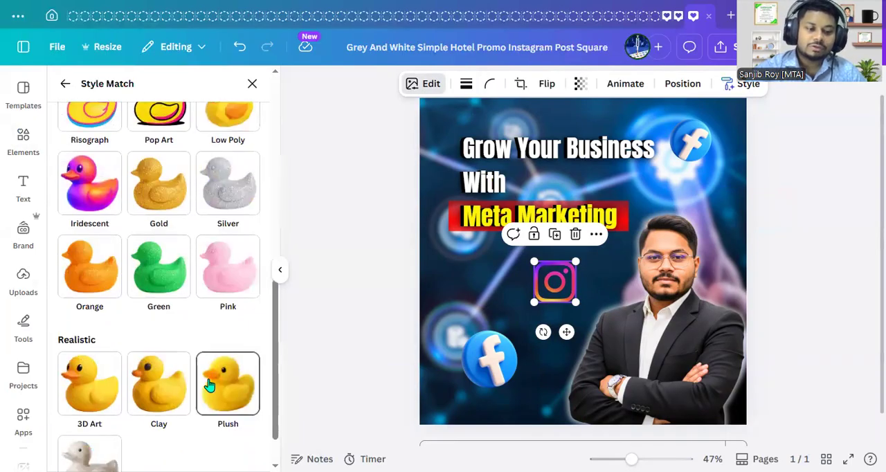
left_click(76, 396)
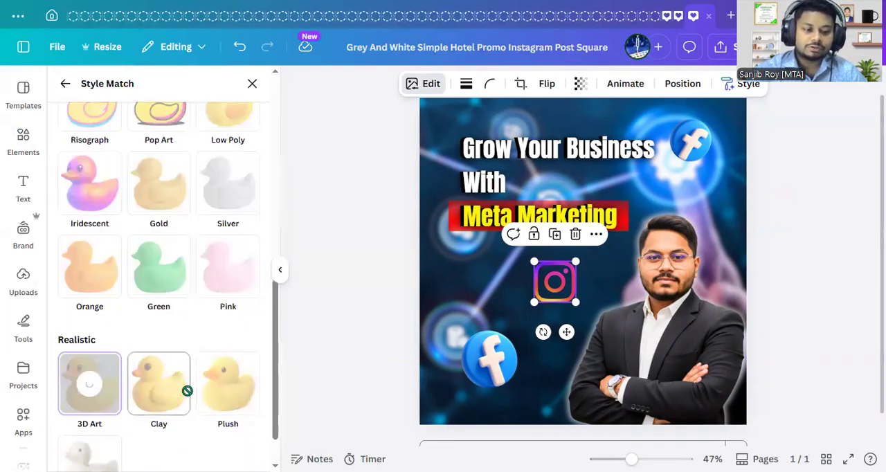
scroll(189, 391, "down", 1)
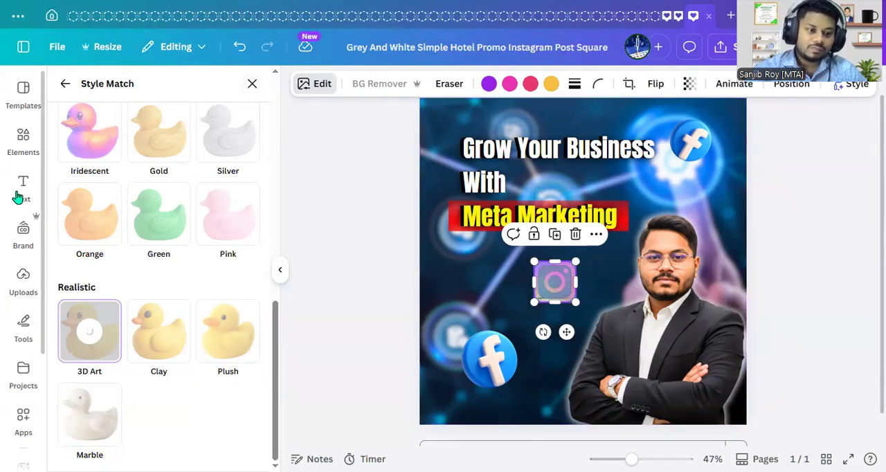
left_click_drag(541, 281, 469, 275)
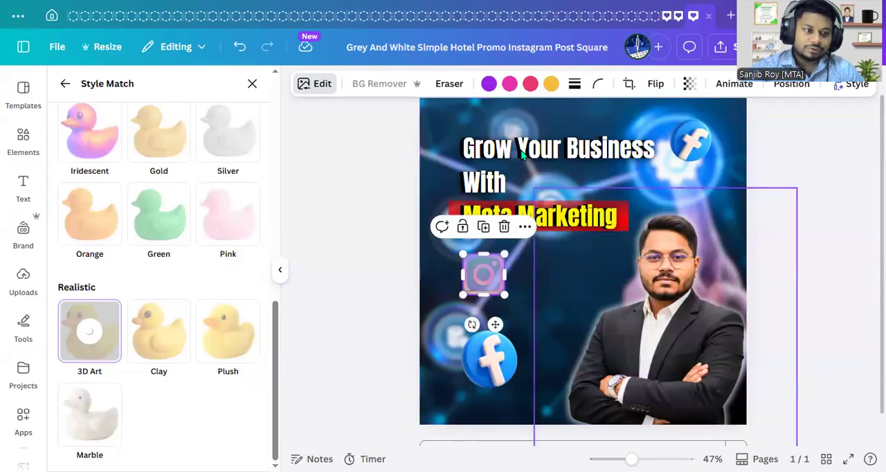
- Add a two-line text box with the marketer's full name and "Digital Marketer" below the heading
left_click(23, 185)
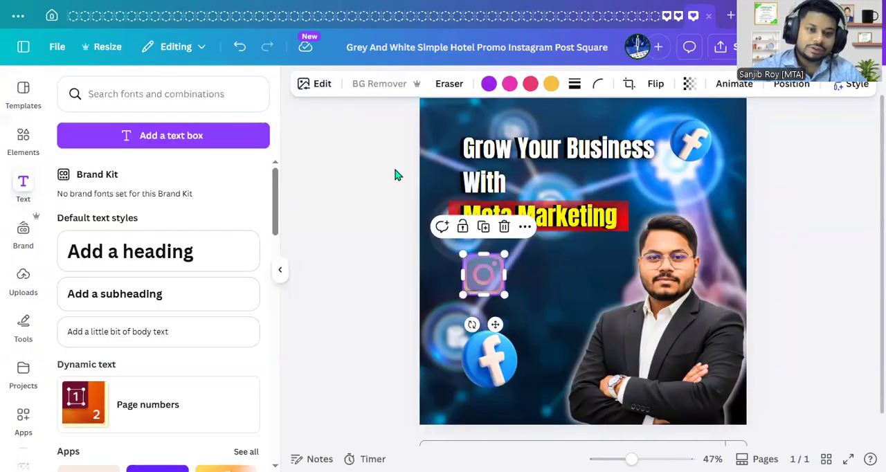
left_click(243, 140)
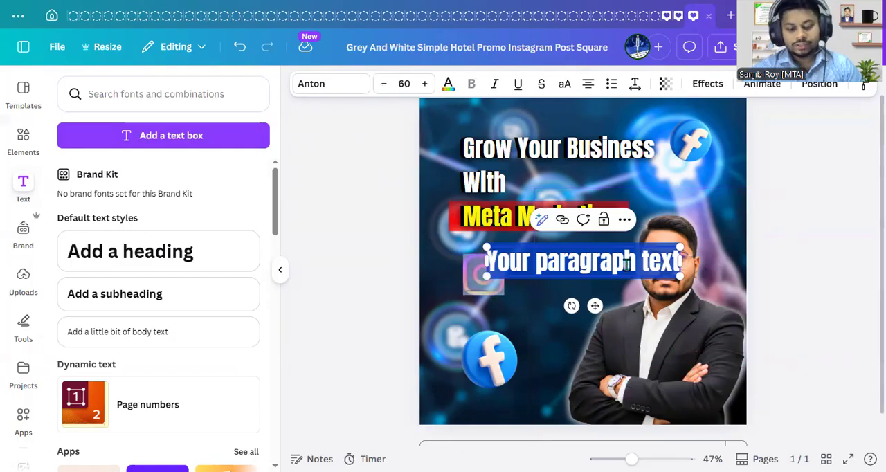
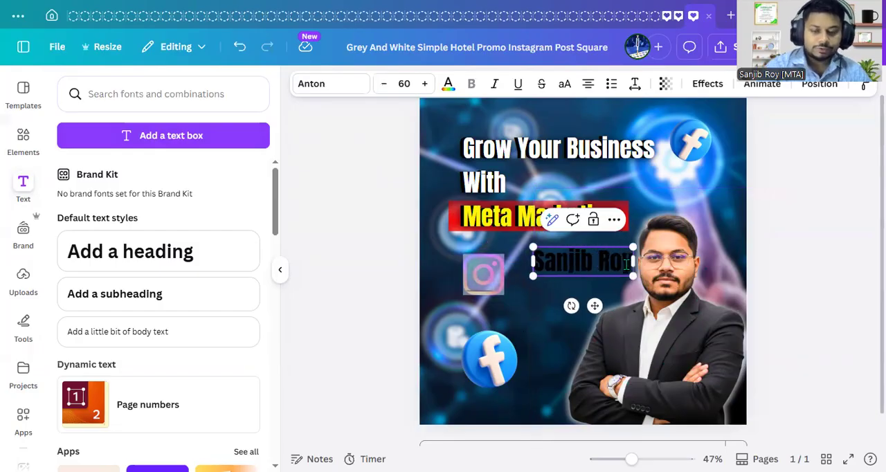
key("Return")
type("Digital:")
key("BackSpace")
type("l")
key("BackSpace")
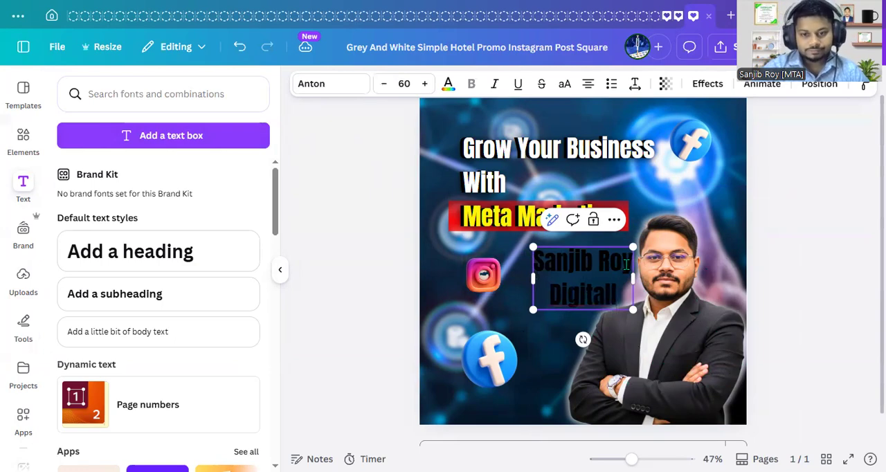
type("Marketer")
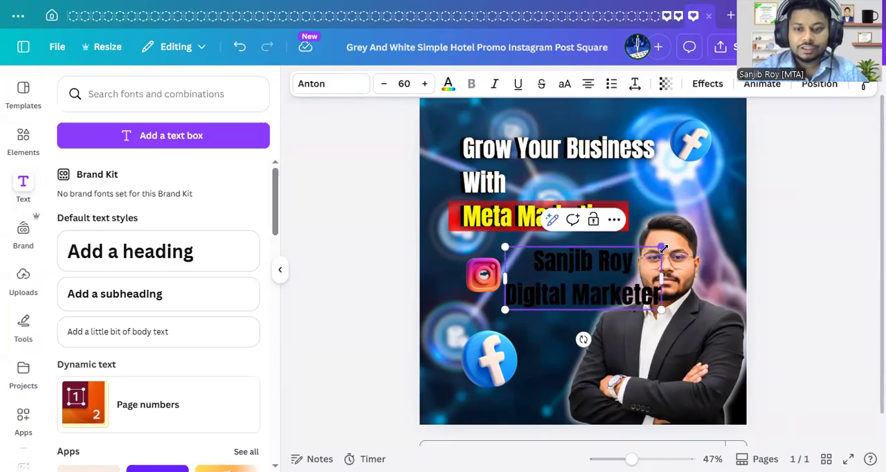
- Shrink the name caption to font size 47.5 and move the larger Facebook icon up and left over the blurred node
left_click_drag(661, 248, 628, 260)
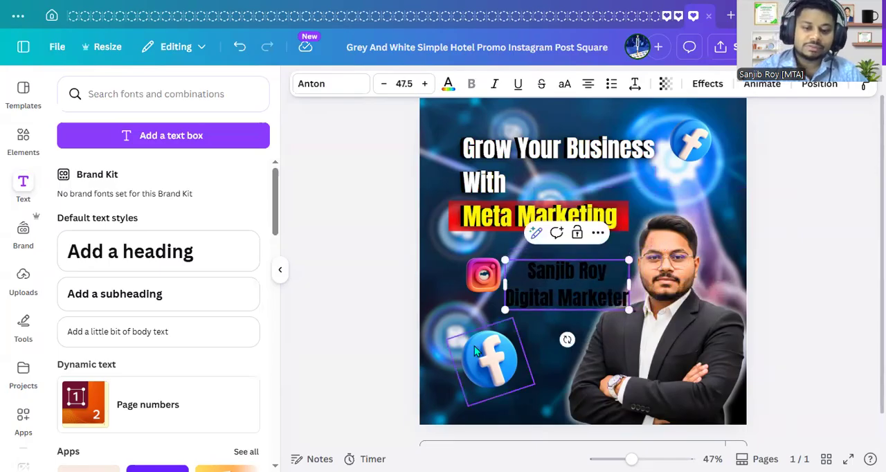
left_click(475, 370)
left_click_drag(473, 370, 446, 356)
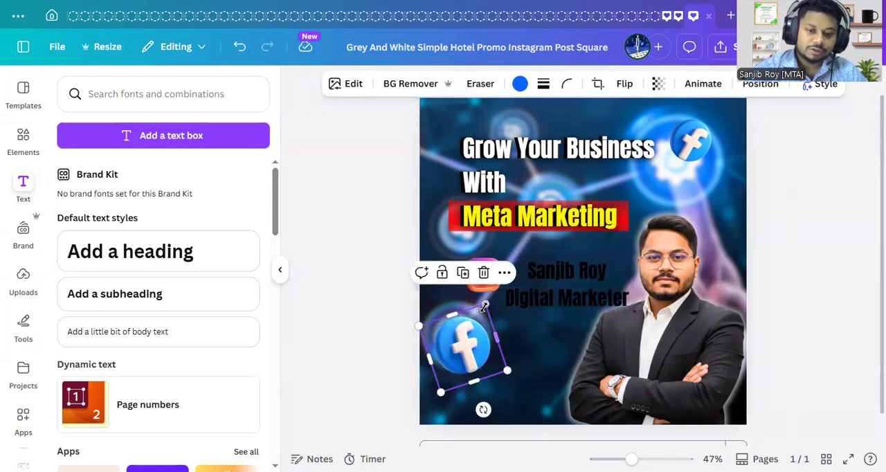
- Shift the Instagram icon up and left with a slight counter-clockwise tilt, and shrink the lower Facebook icon over the glowing node
left_click(483, 282)
left_click_drag(483, 279, 468, 257)
left_click_drag(468, 349, 468, 337)
left_click_drag(485, 292, 476, 310)
left_click(470, 255)
left_click_drag(469, 255, 462, 263)
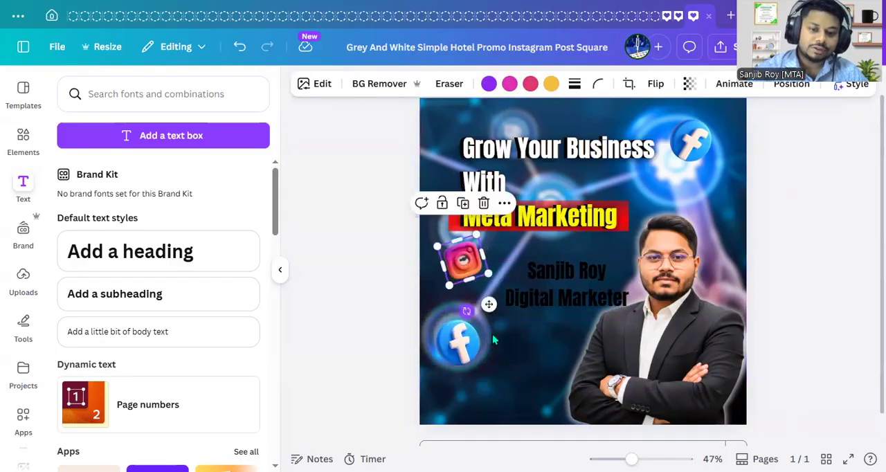
left_click(840, 326)
- Recolour both lines of the name caption white
left_click(601, 302)
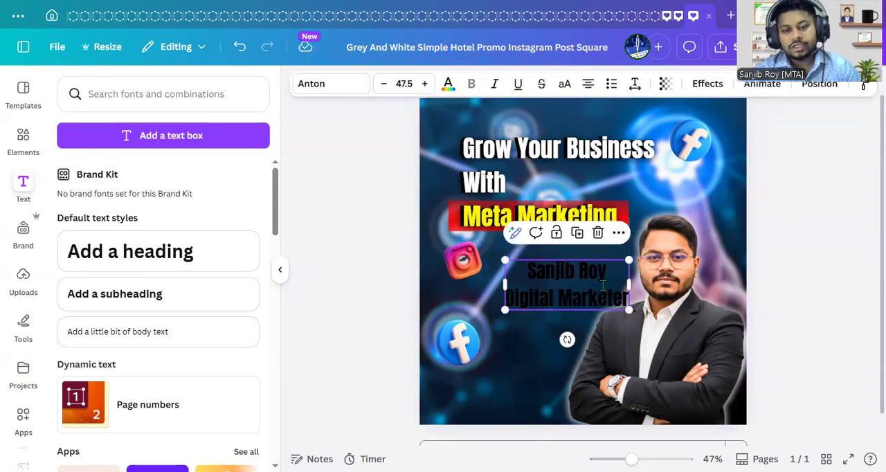
triple_click(603, 285)
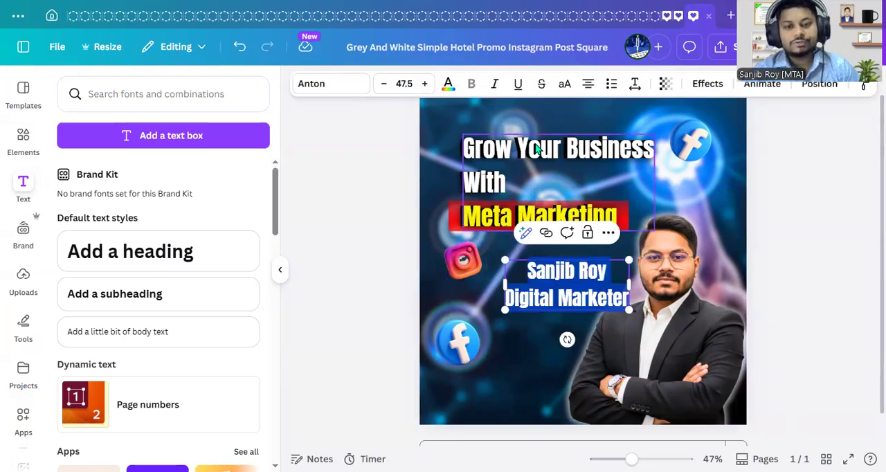
left_click(449, 85)
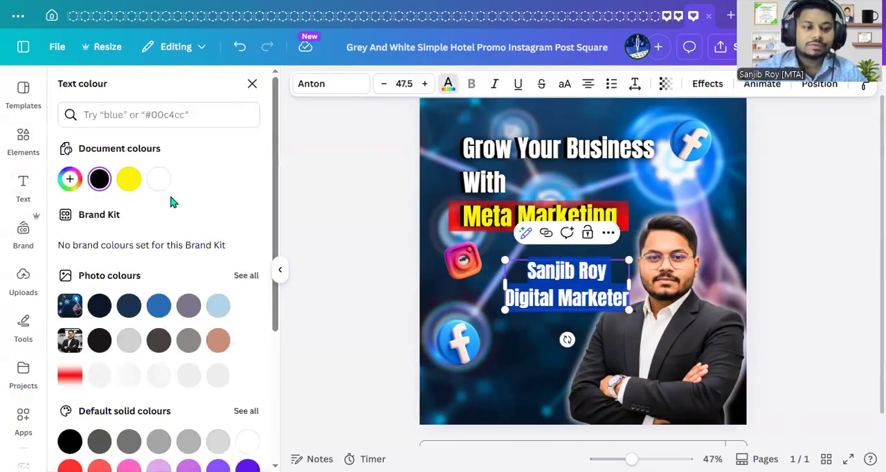
left_click(158, 179)
- Reduce the name caption's font size to 40 and on to 35, and move it down beside the lower Facebook icon
left_click(402, 84)
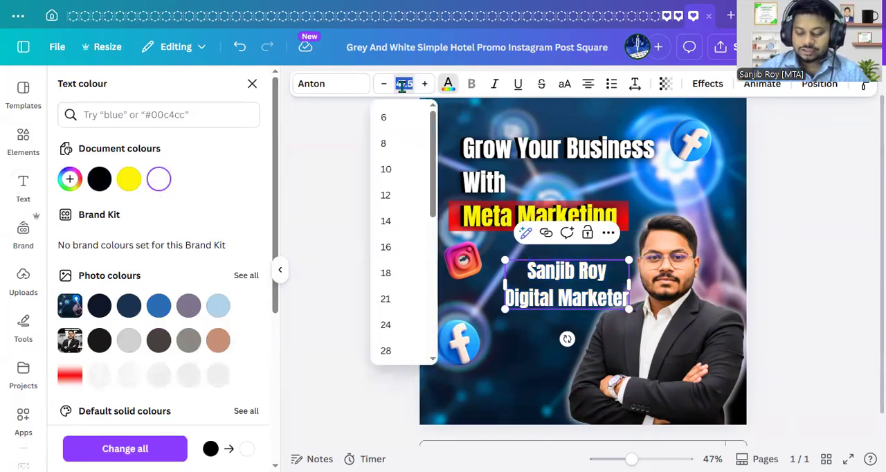
type("20")
key("Return")
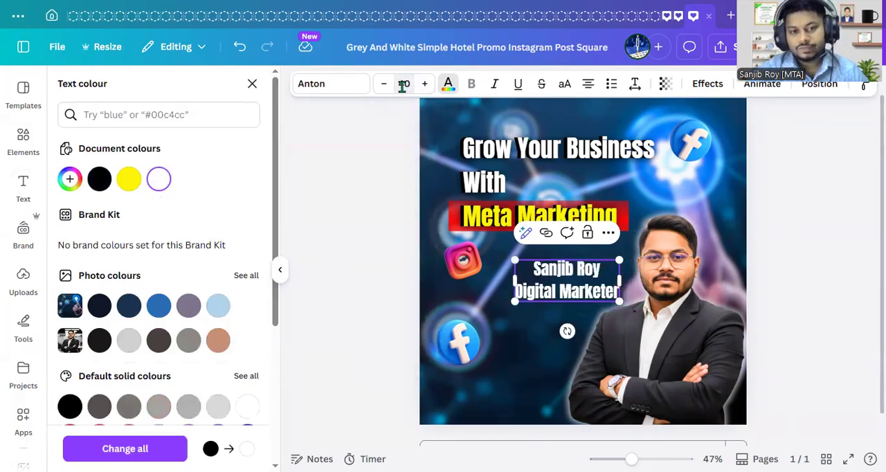
left_click(403, 84)
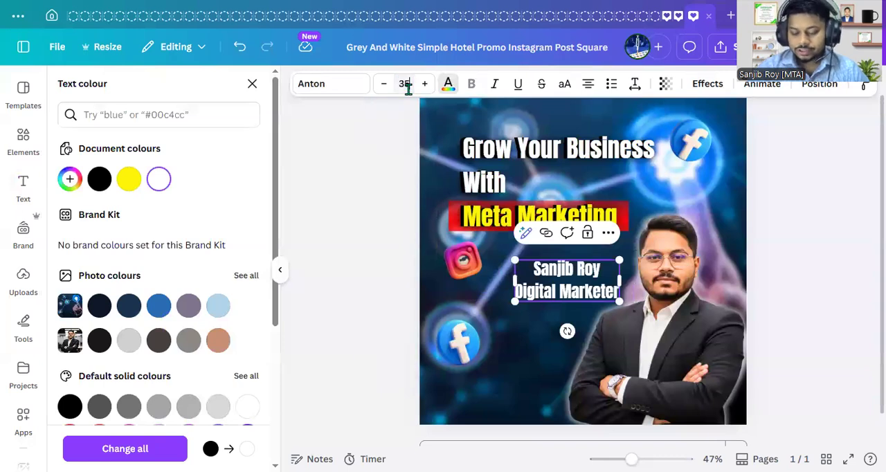
left_click_drag(579, 327, 534, 410)
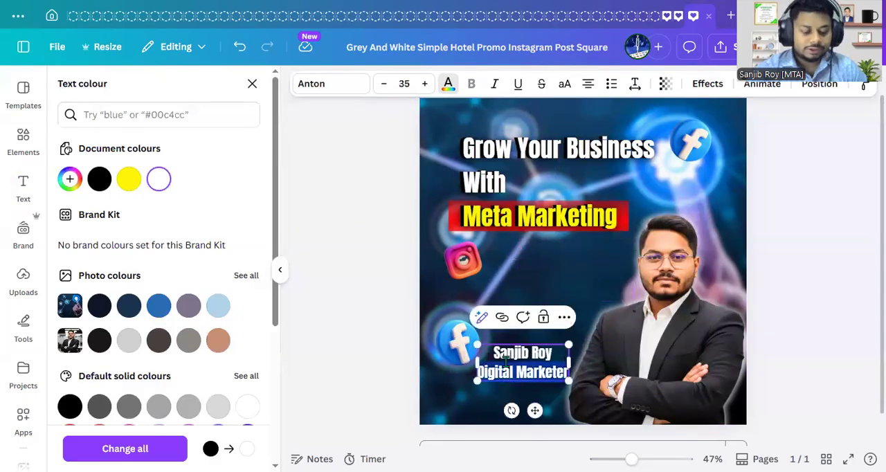
- Set the name caption's font size to 30 and nudge it slightly up and right
left_click(404, 84)
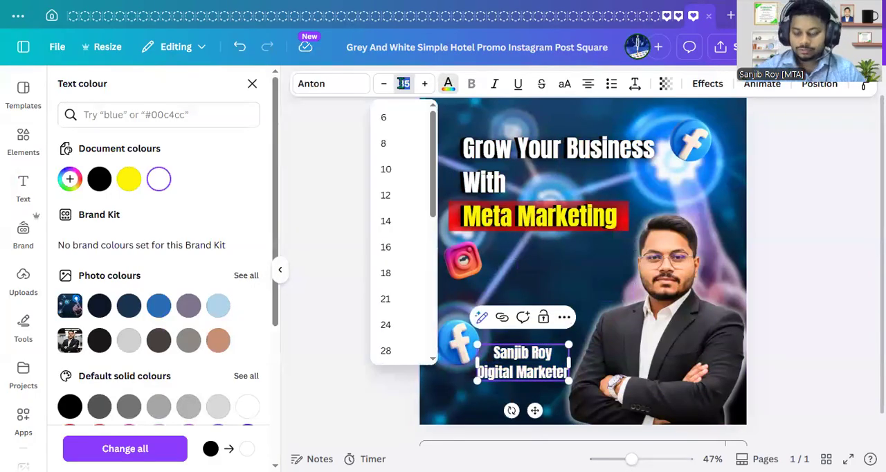
type("30")
key("Return")
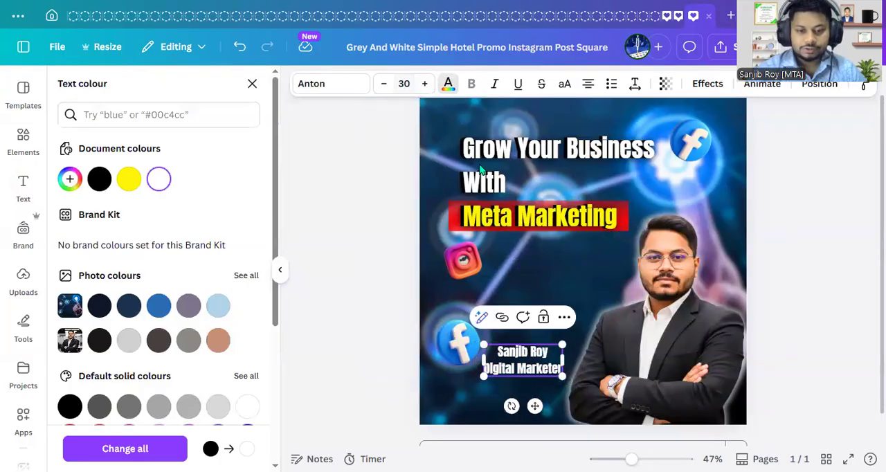
left_click(854, 290)
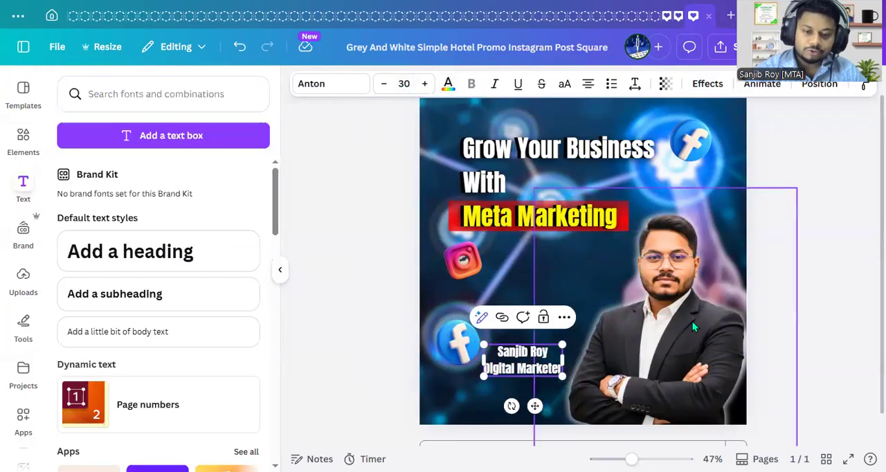
left_click(843, 306)
left_click_drag(529, 360, 535, 349)
left_click(828, 317)
- Apply the Lift text effect to the name caption and increase its intensity
left_click(558, 357)
left_click(720, 89)
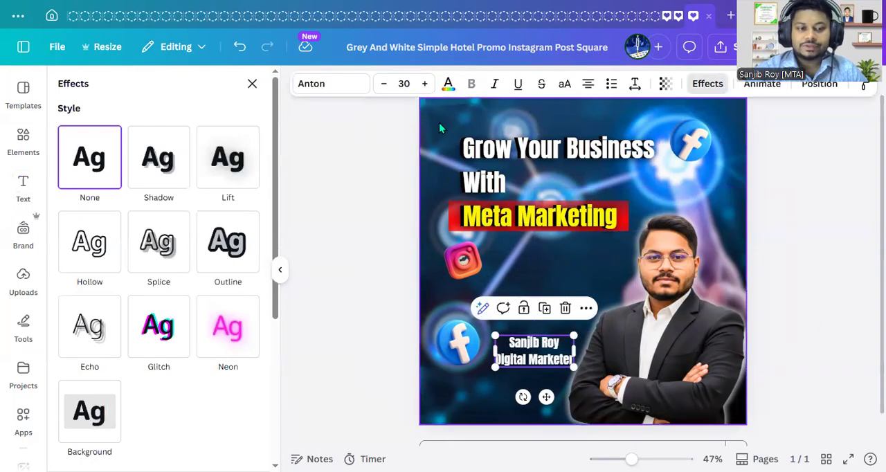
left_click(228, 170)
left_click_drag(121, 250, 210, 243)
left_click(832, 303)
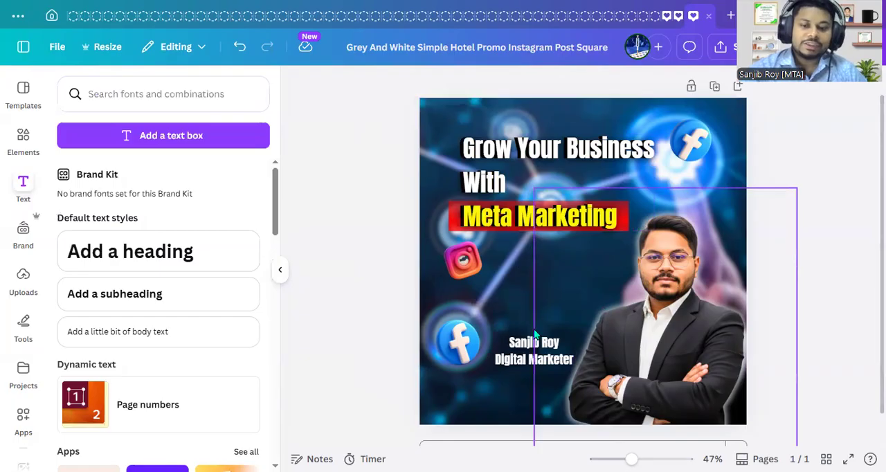
- Search the elements for "circle frame" and remove the Graphics filter from the results
left_click(27, 142)
double_click(121, 95)
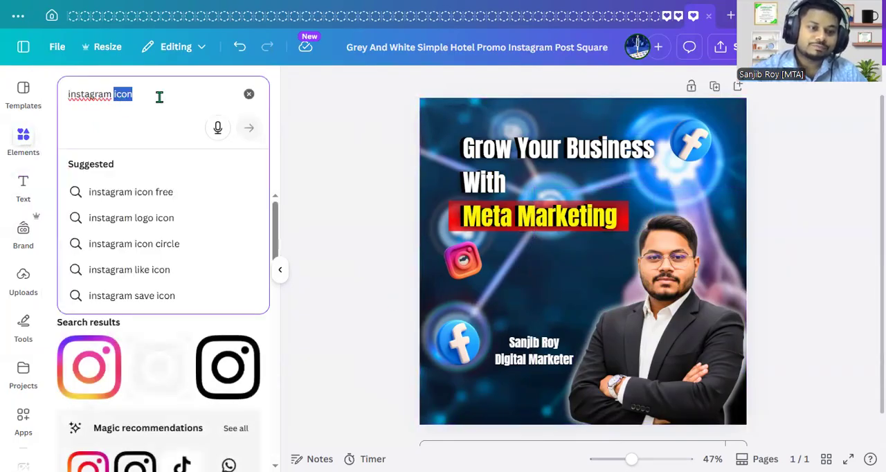
type("cicrcle")
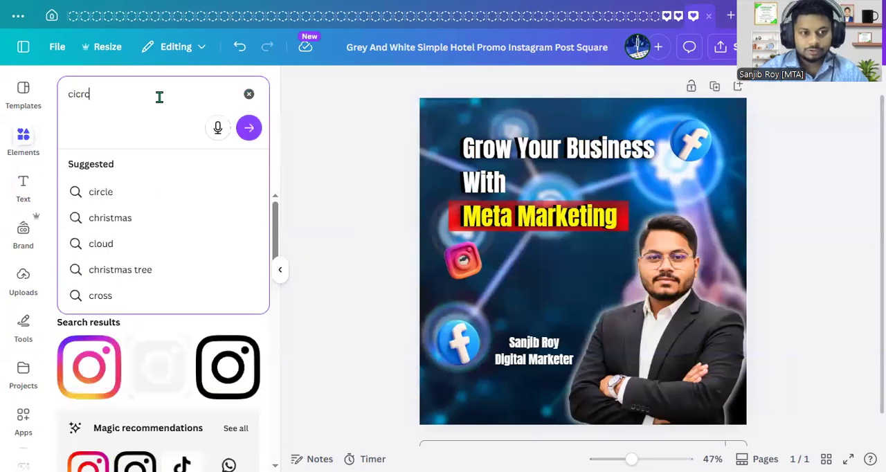
key("BackSpace")
key("BackSpace")
key("BackSpace")
type("rcle frame")
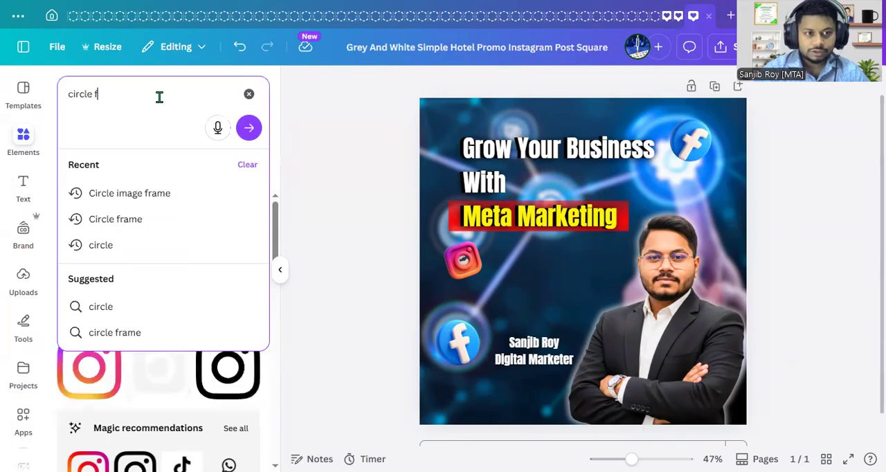
key("Return")
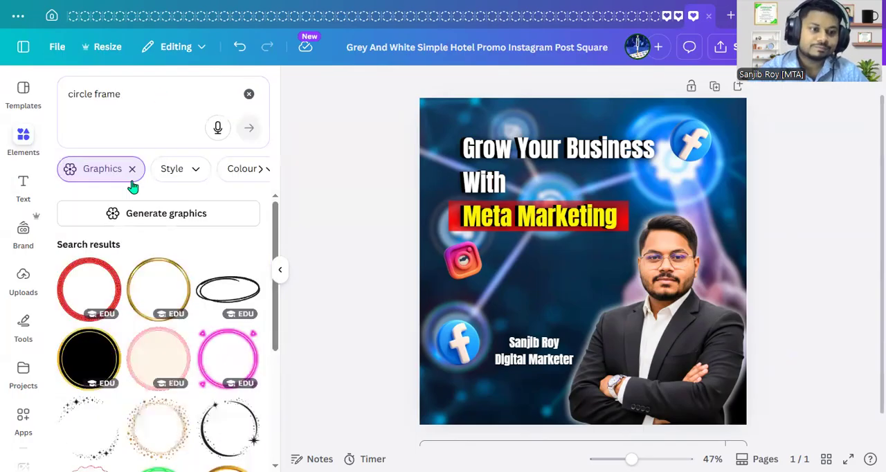
left_click(133, 170)
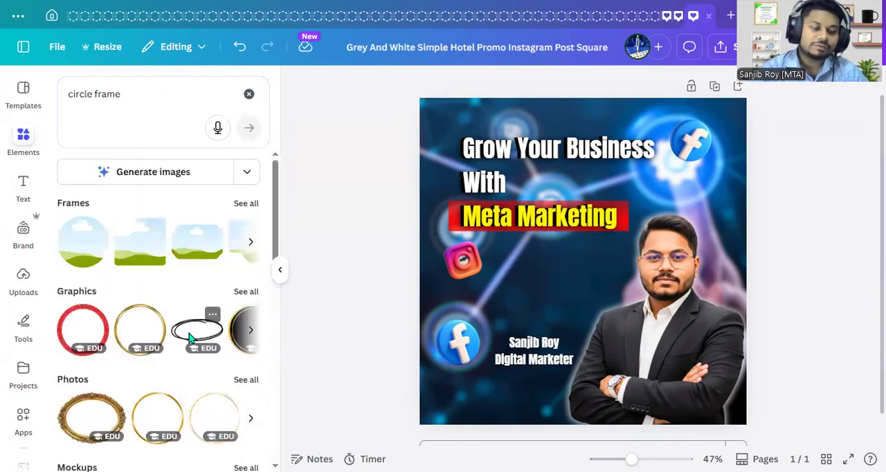
- Add the round photo frame, shrink it to a small circle and centre it just above the name caption
left_click(87, 289)
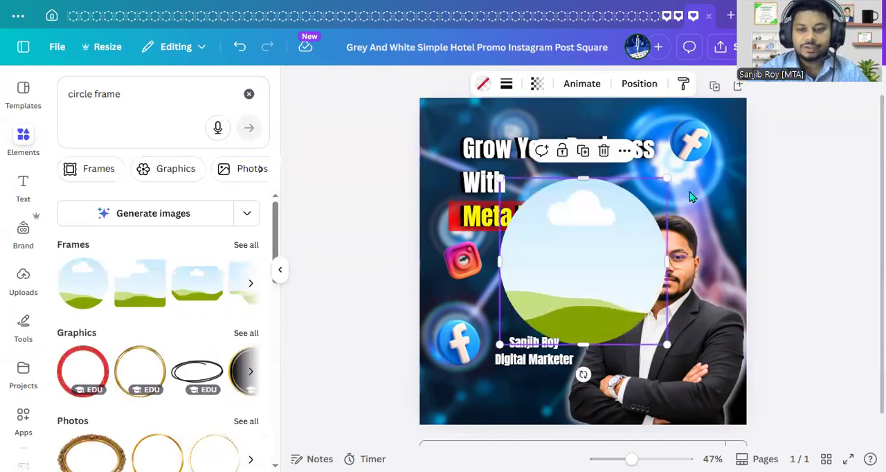
left_click_drag(667, 178, 534, 310)
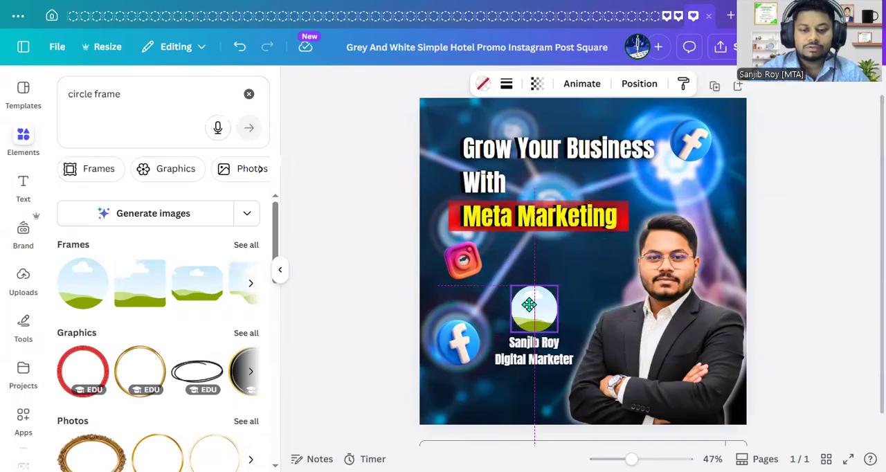
left_click_drag(560, 284, 545, 299)
left_click_drag(538, 360, 545, 356)
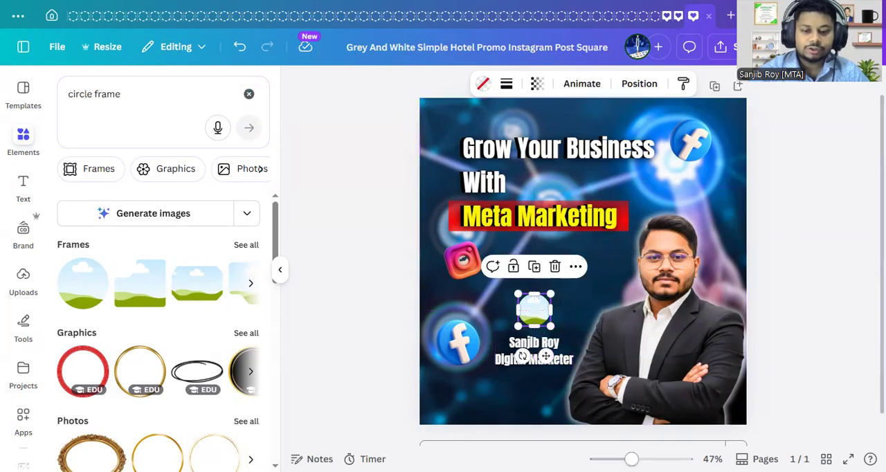
- Insert the uploaded crossed-arms office portrait, scale it down and place it inside the small round frame
scroll(626, 399, "up", 10)
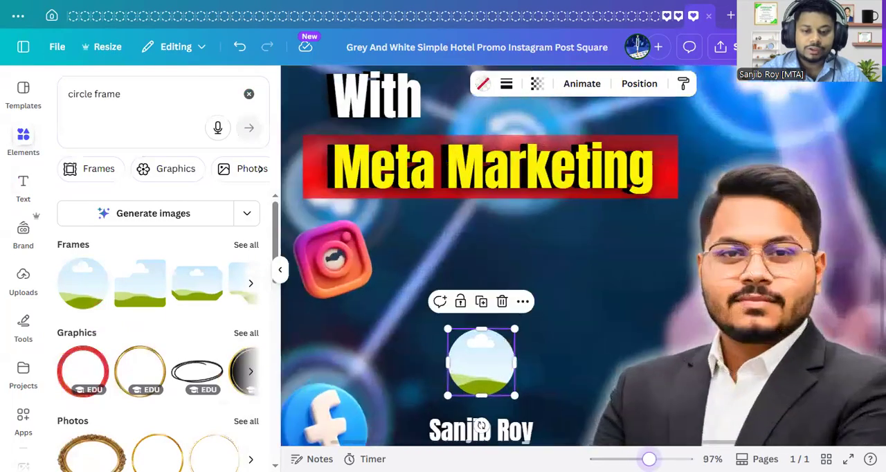
scroll(626, 399, "down", 3)
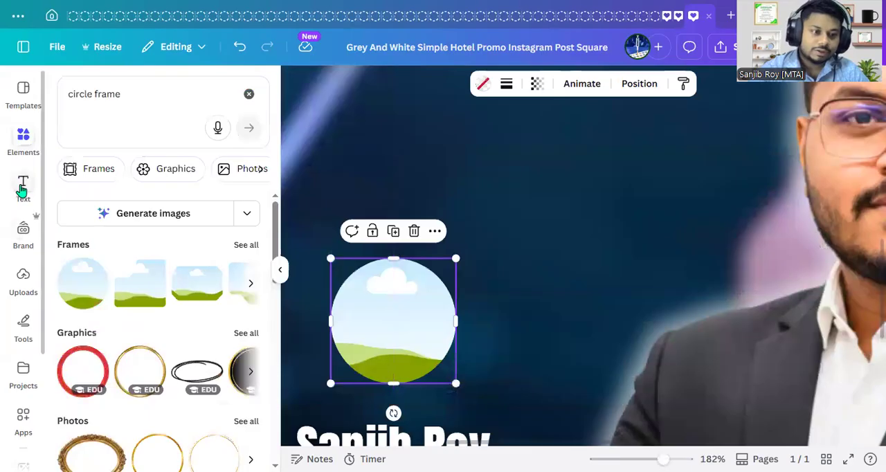
left_click(14, 283)
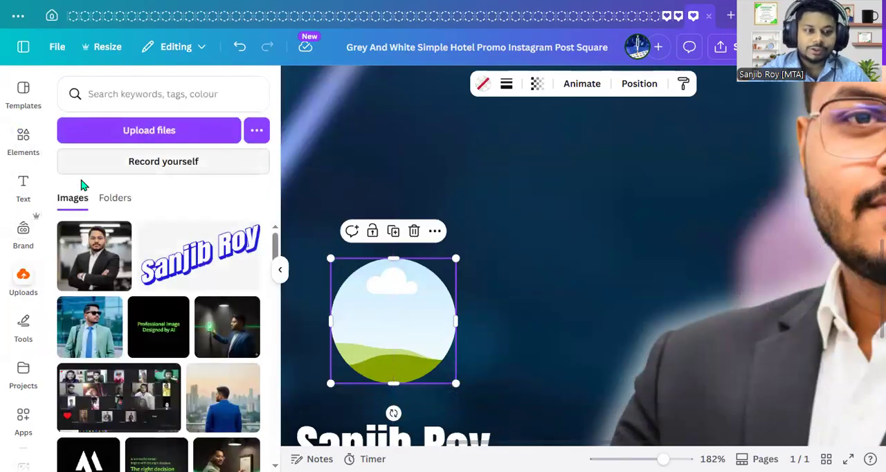
left_click(95, 264)
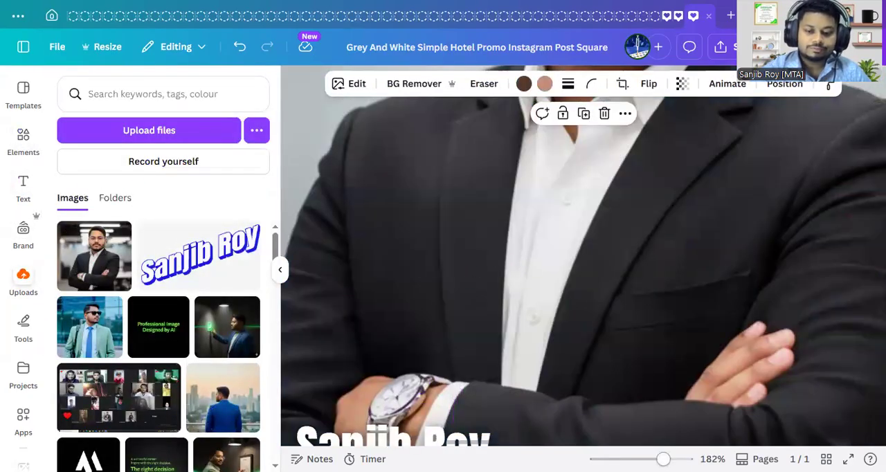
scroll(444, 349, "down", 8)
left_click_drag(418, 369, 628, 171)
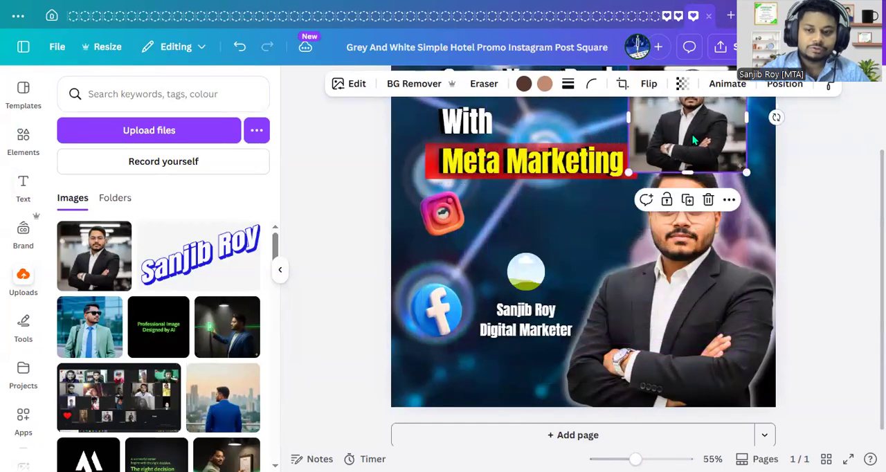
left_click_drag(693, 134, 547, 258)
left_click_drag(603, 187, 555, 232)
left_click_drag(524, 268, 524, 274)
- Enlarge the portrait within the round frame and reposition its crop around the head and shoulders
left_click_drag(636, 459, 592, 449)
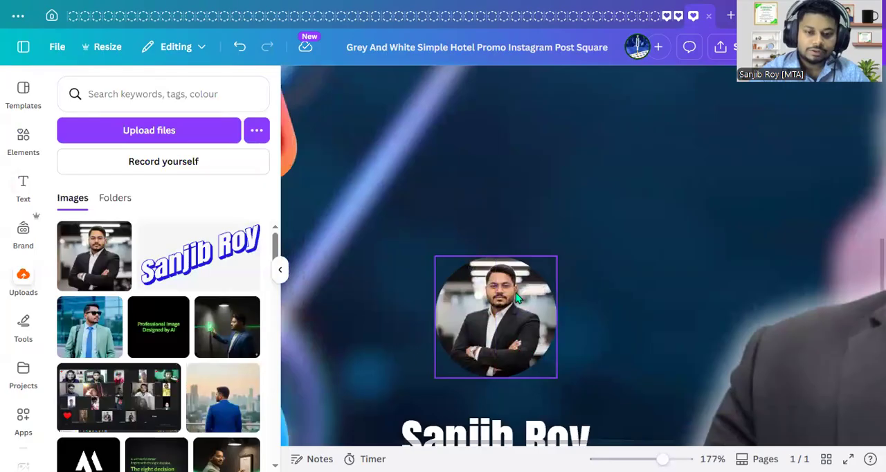
double_click(516, 296)
left_click_drag(427, 379, 389, 417)
left_click(489, 327)
left_click_drag(489, 327, 500, 347)
left_click(227, 448)
left_click_drag(663, 459, 632, 459)
left_click(809, 350)
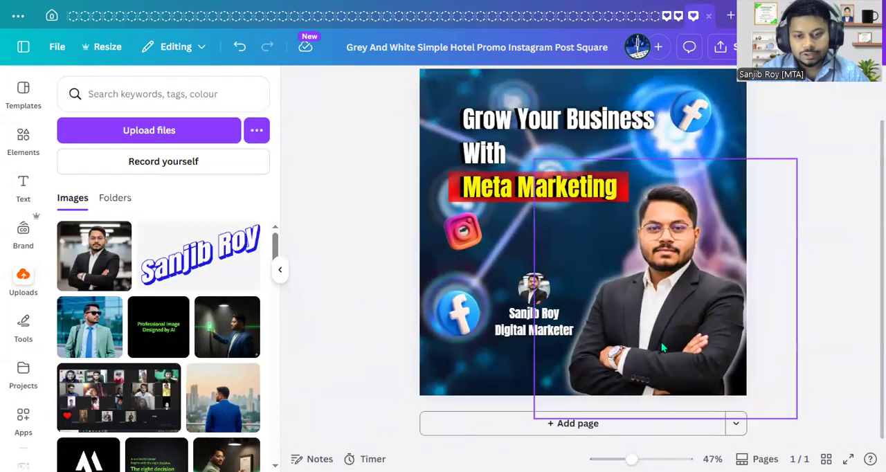
- Set the name caption's font size to 25 and move it slightly down
left_click(544, 332)
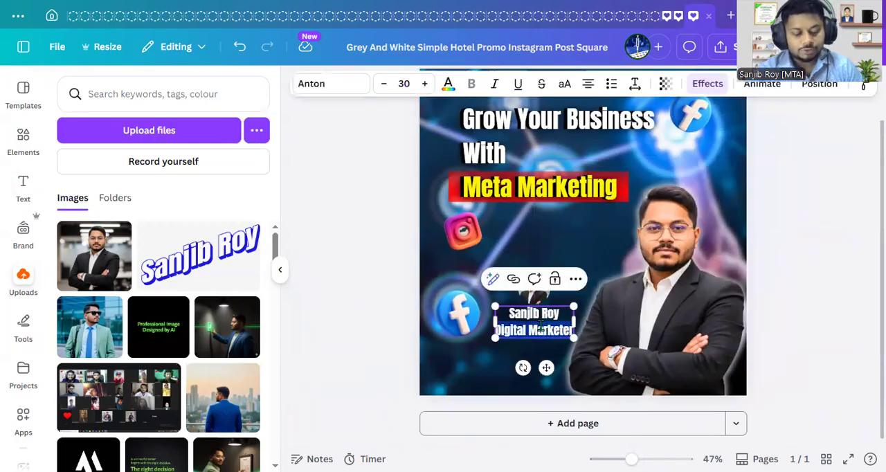
left_click(404, 83)
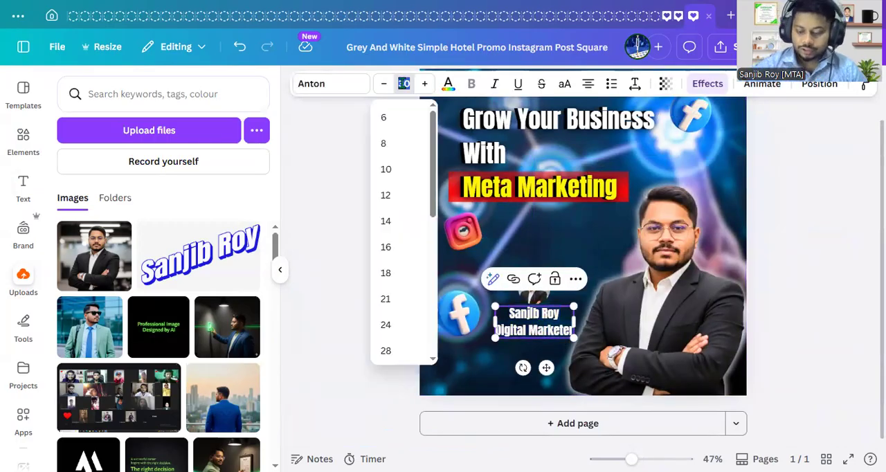
type("25")
key("Return")
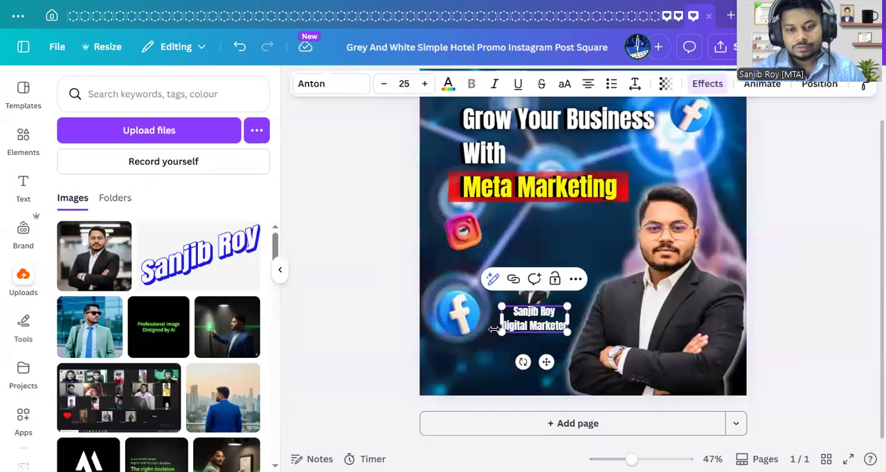
left_click_drag(547, 364, 546, 386)
- Move the round portrait down so it sits centred directly above the name caption
left_click(534, 297)
left_click_drag(533, 299, 532, 308)
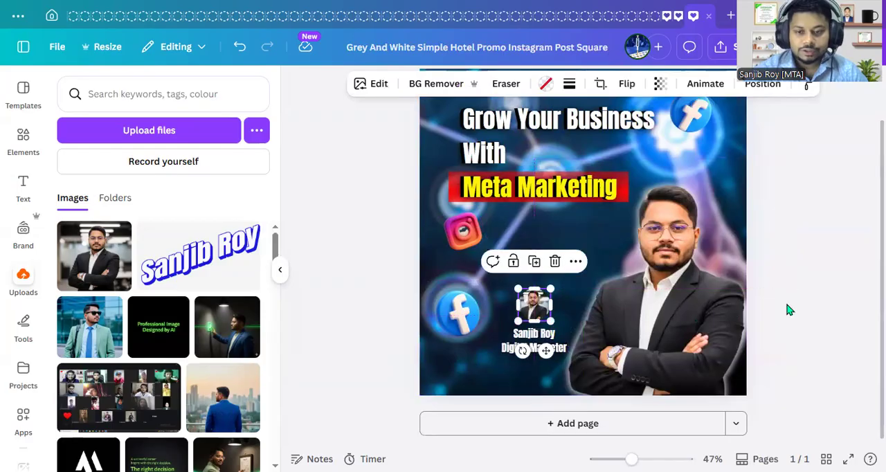
left_click(810, 305)
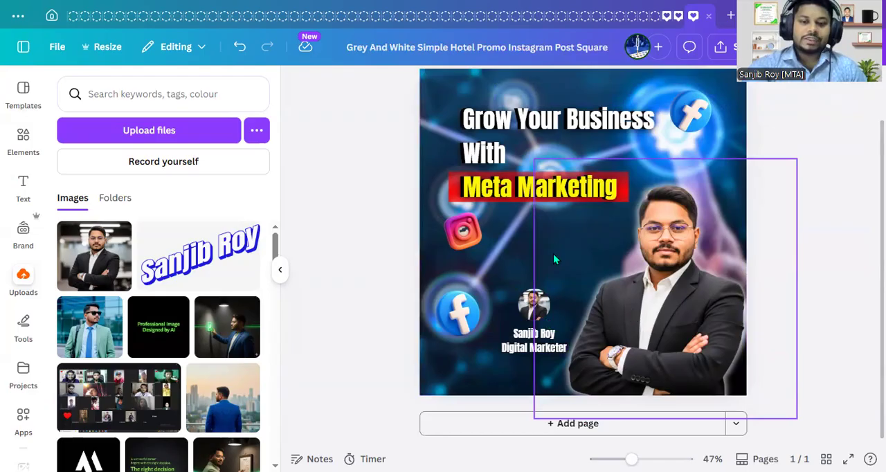
- Search the design elements for "lighting arrow" and restrict the results to graphics
left_click(23, 136)
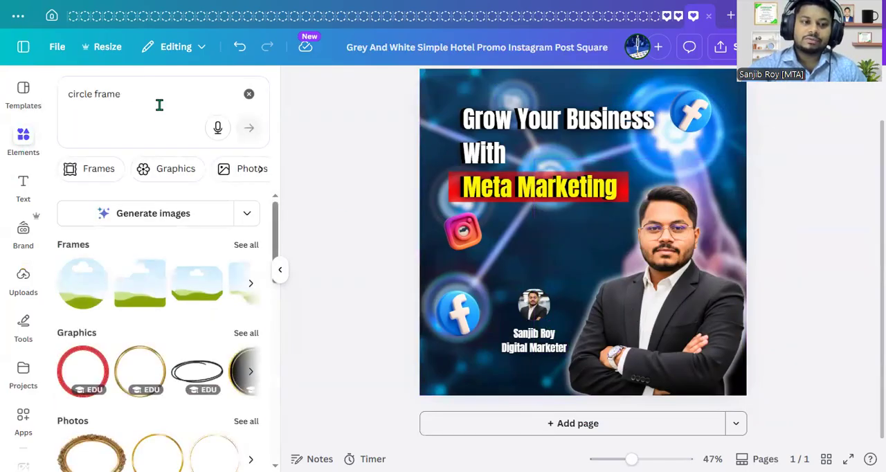
left_click(159, 105)
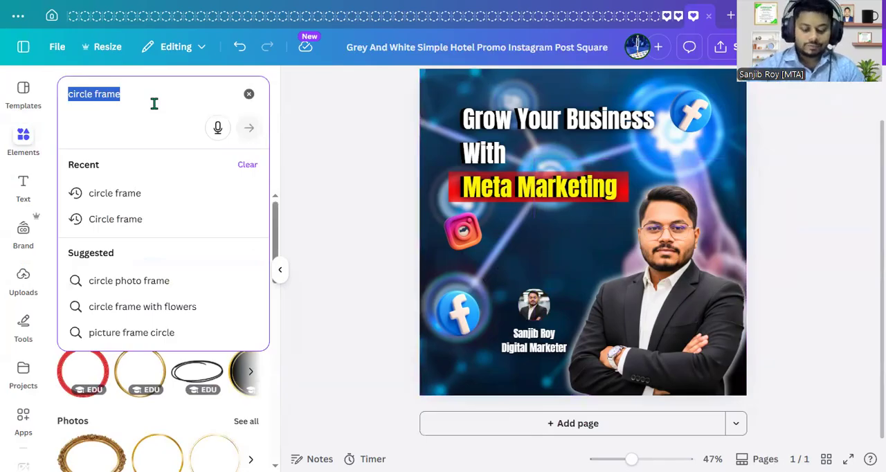
type("Lighting")
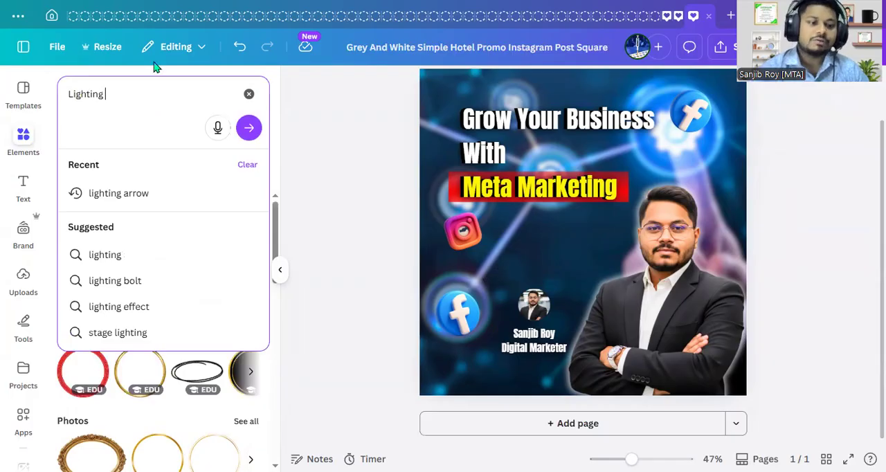
left_click(150, 205)
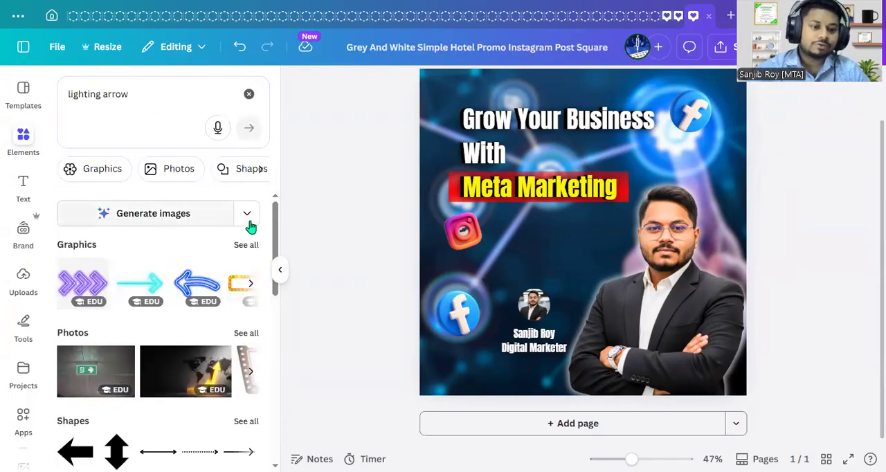
left_click(82, 178)
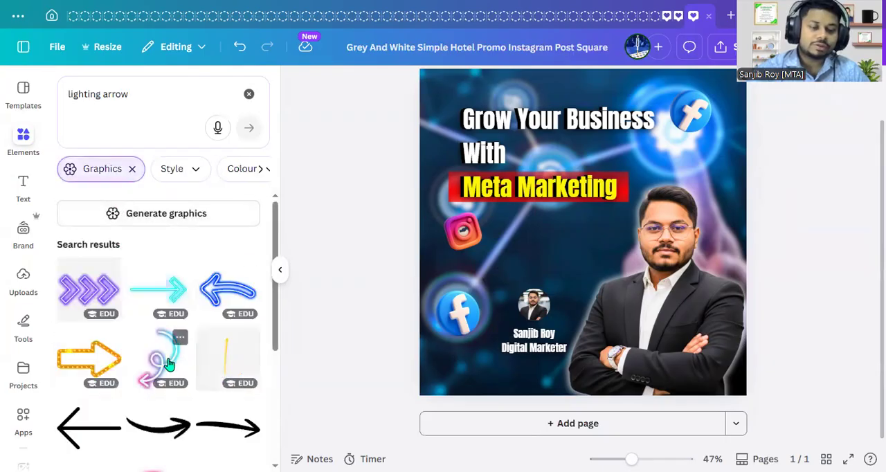
- Insert the curved pink neon arrow graphic into the design
scroll(167, 365, "down", 5)
scroll(173, 359, "down", 1)
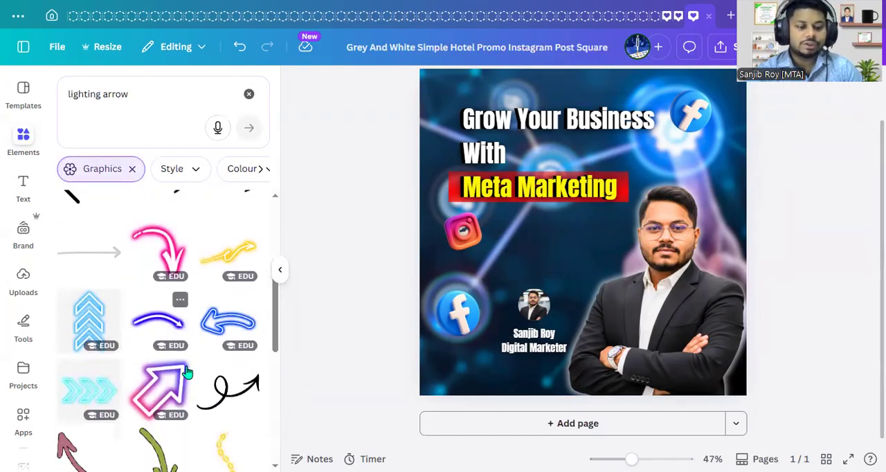
scroll(182, 364, "up", 2)
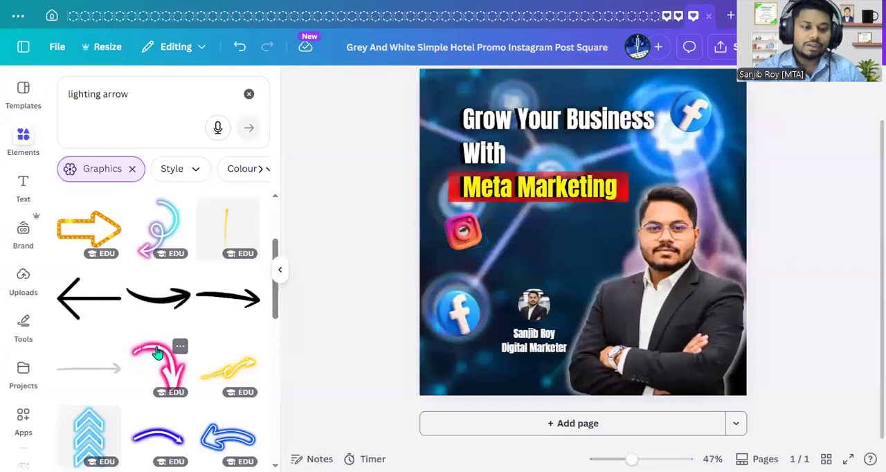
left_click(157, 353)
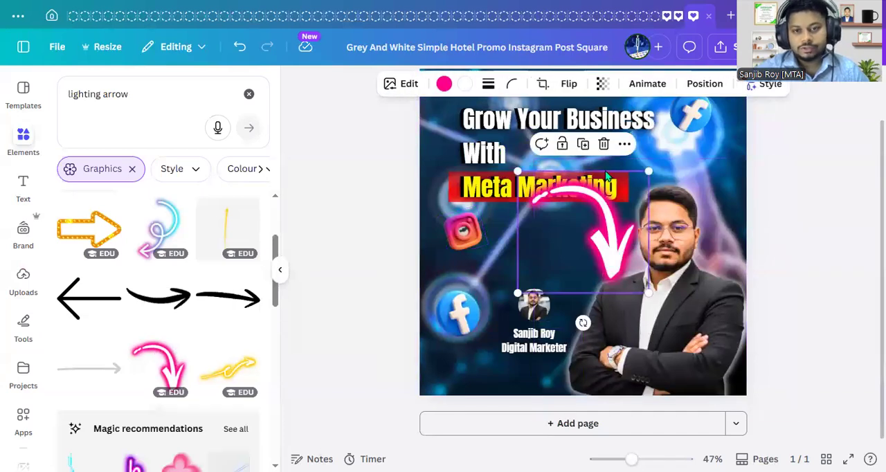
- Flip the pink arrow horizontally, tilt it clockwise and shrink it so it points from the large portrait towards the small round photo
left_click(571, 86)
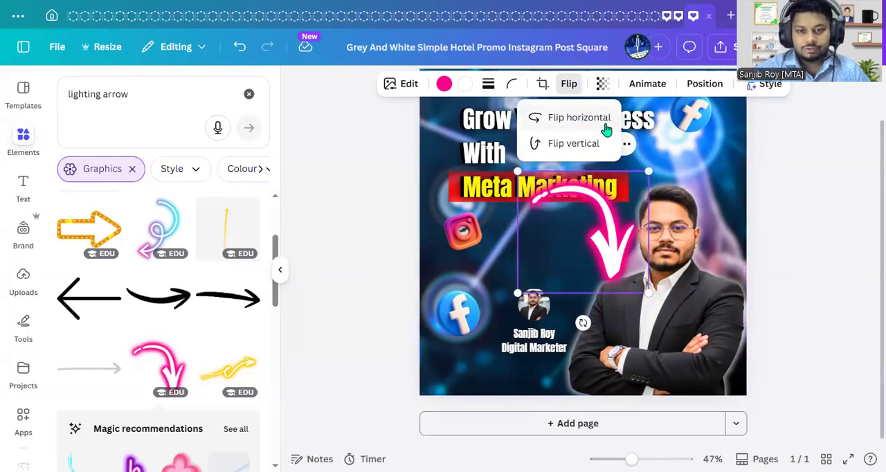
left_click(579, 118)
left_click_drag(583, 322, 540, 313)
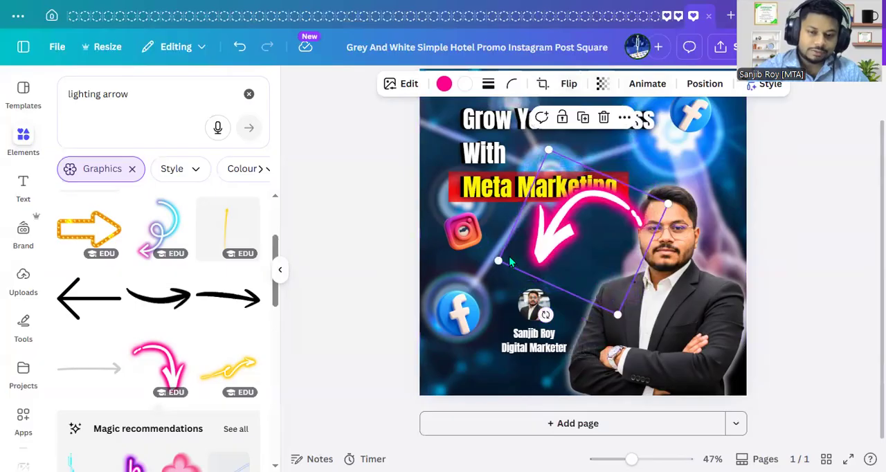
left_click_drag(501, 263, 576, 267)
left_click(835, 279)
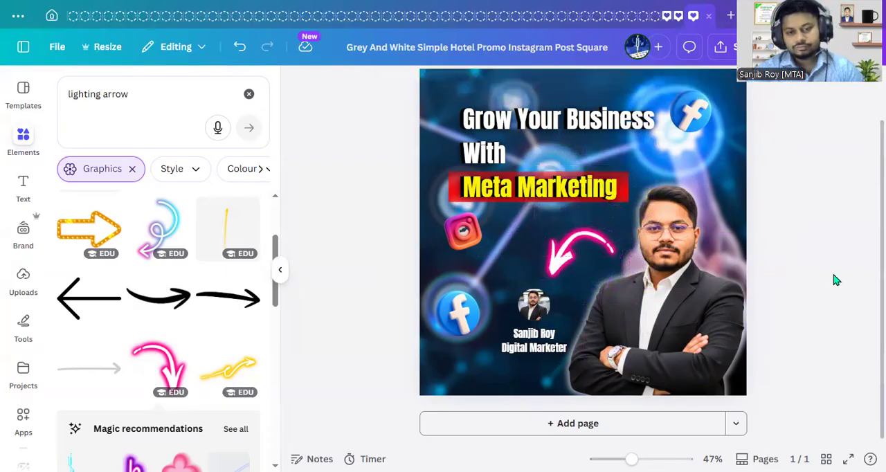